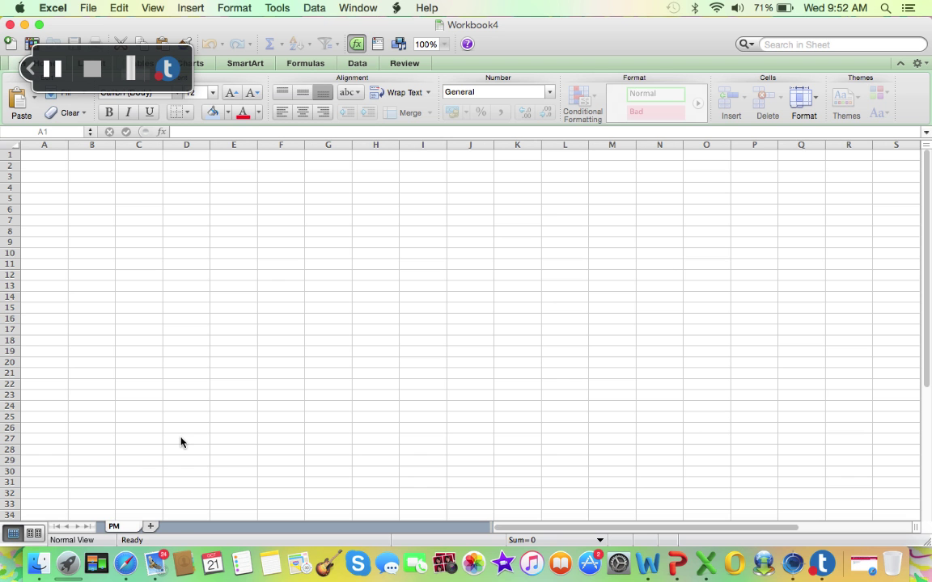
# Name the sheet PMT and enter the title "Student Loan Payments" in cell A1
pyautogui.press('Return')
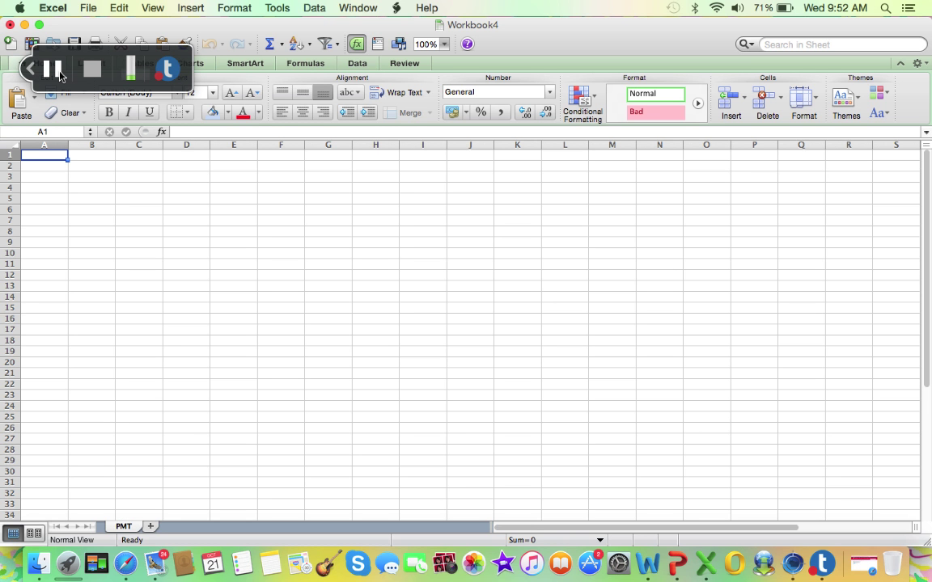
pyautogui.write('Student ')
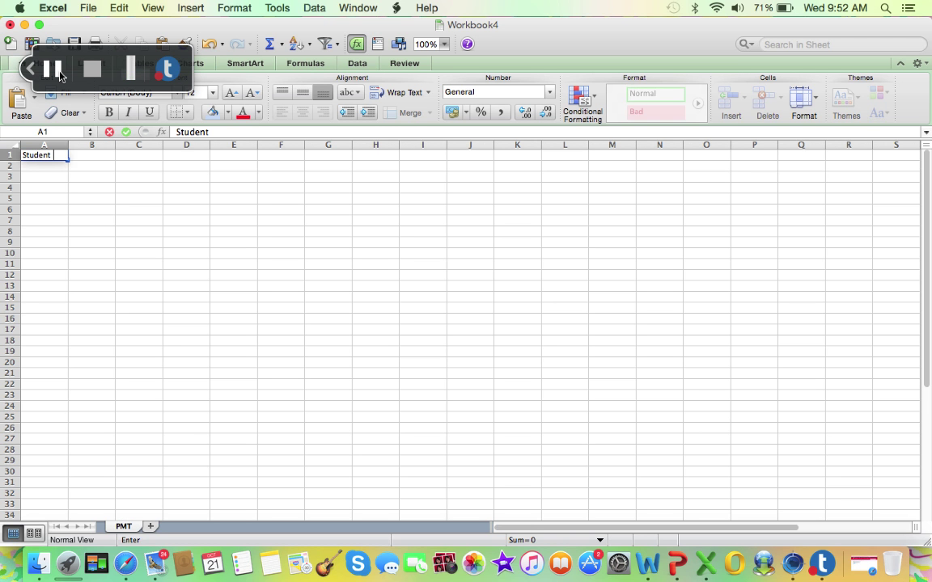
pyautogui.write('Loan Pa')
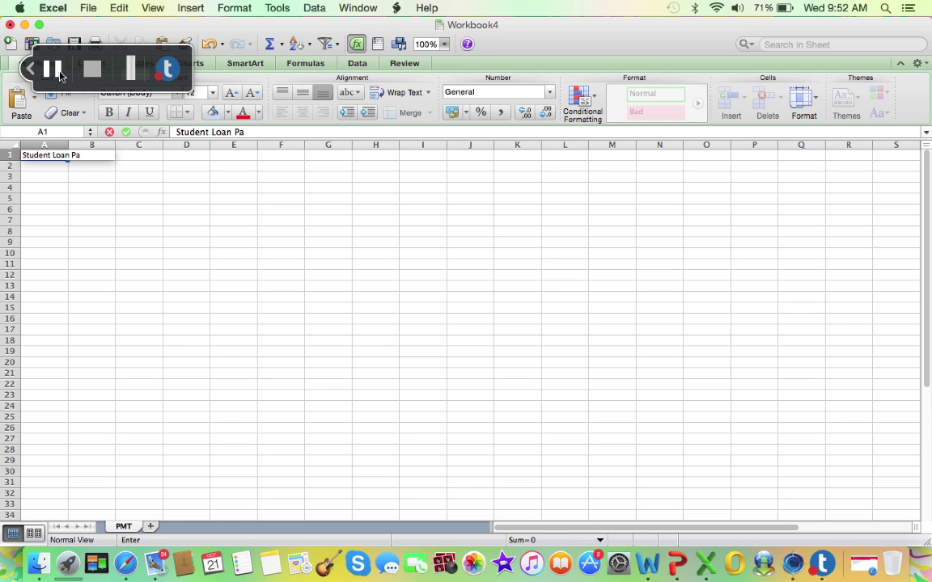
pyautogui.write('yments')
pyautogui.press('Return')
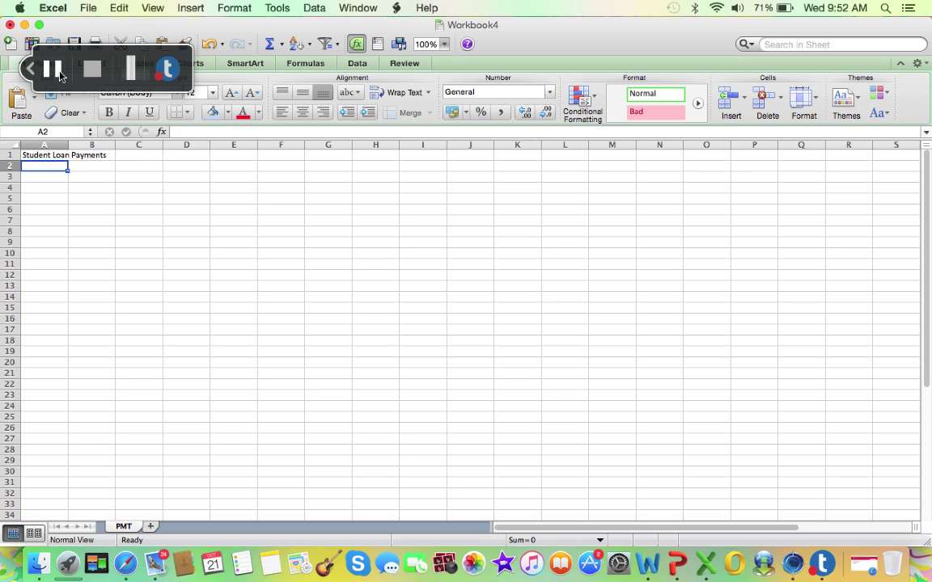
# Merge and center the title across A1:C1 and apply the Heading 1 cell style to it
pyautogui.click(51, 158)
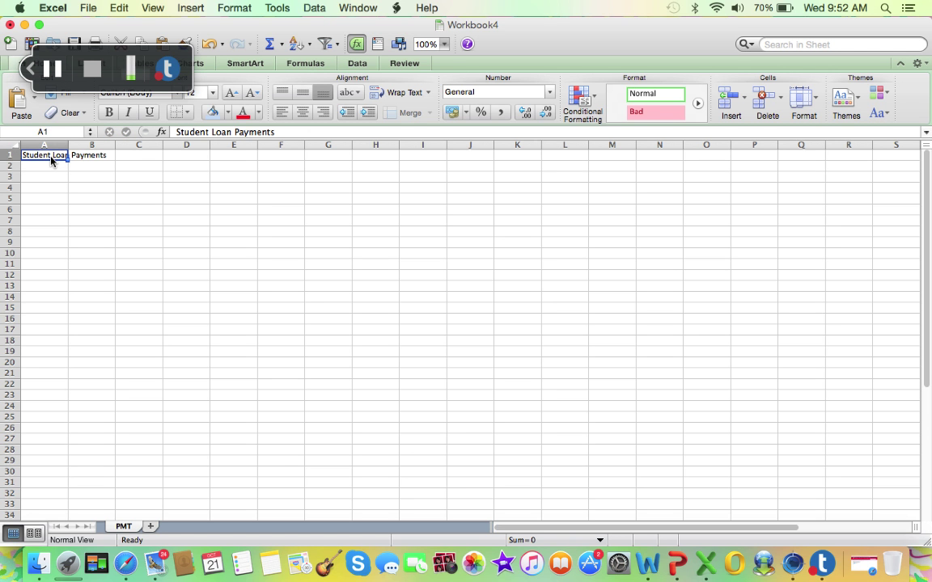
pyautogui.hotkey('shift', 'Right')
pyautogui.hotkey('shift', 'Right')
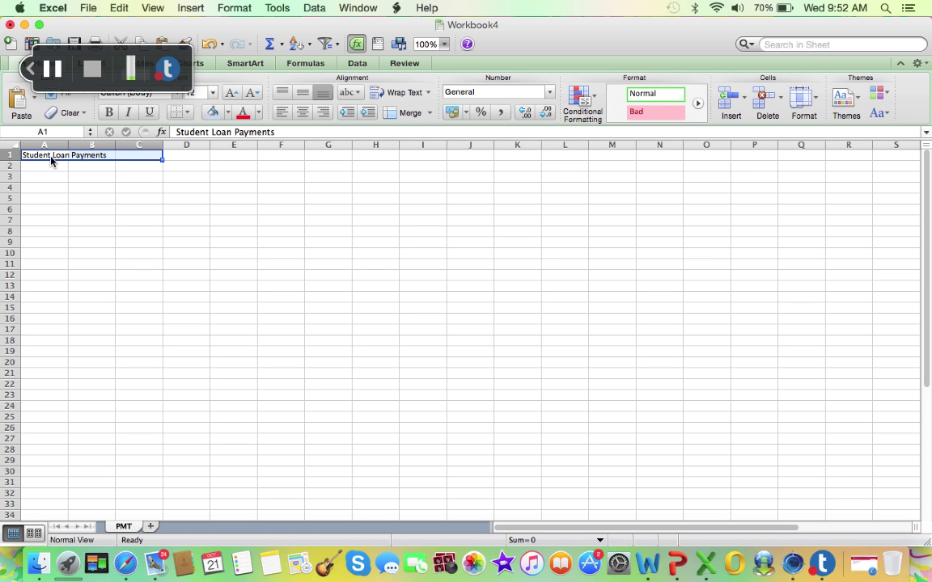
pyautogui.click(409, 113)
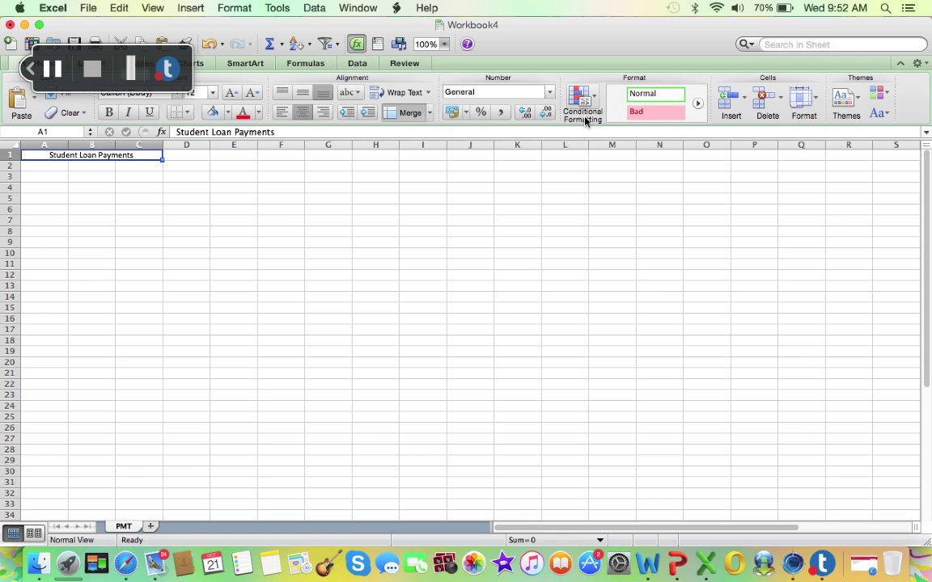
pyautogui.moveTo(7, 215); pyautogui.dragTo(47, 211)
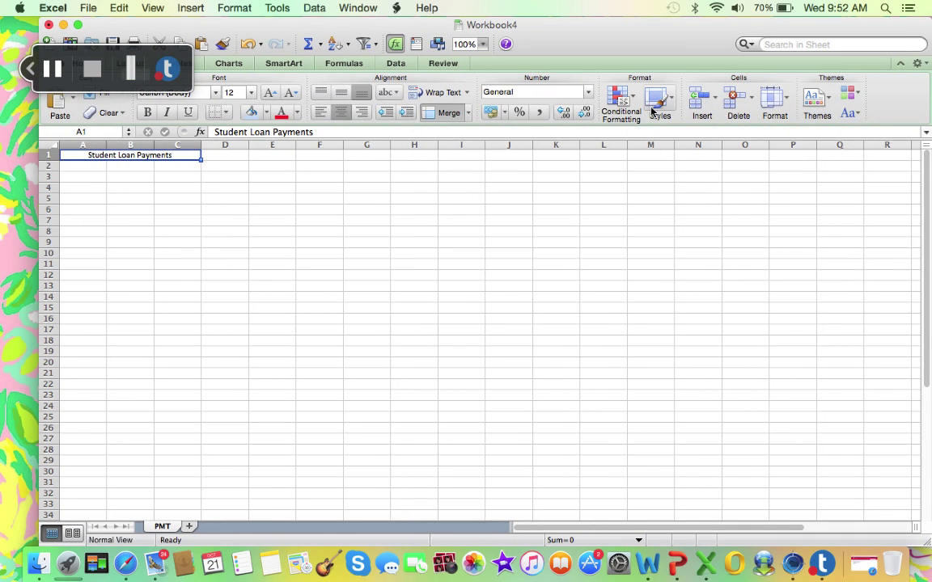
pyautogui.click(659, 100)
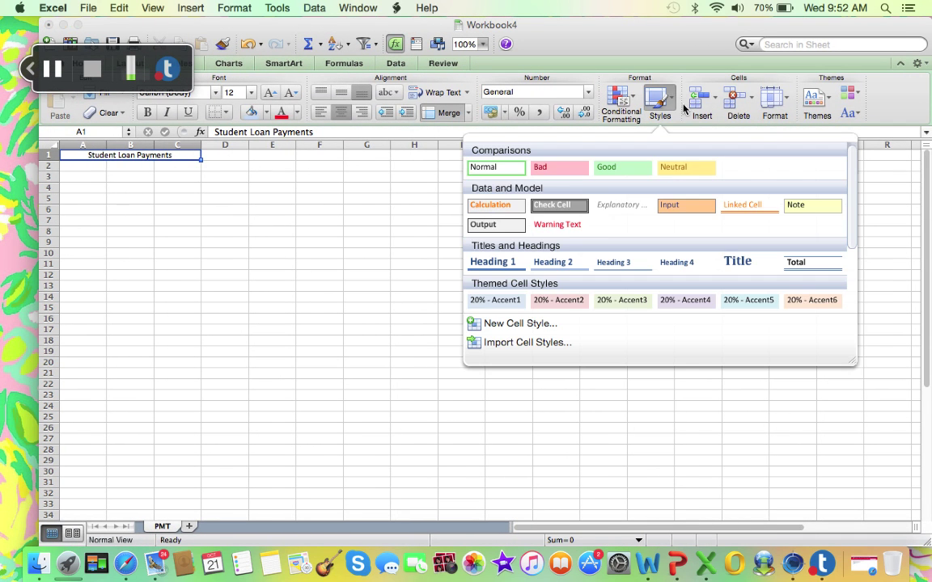
pyautogui.click(505, 267)
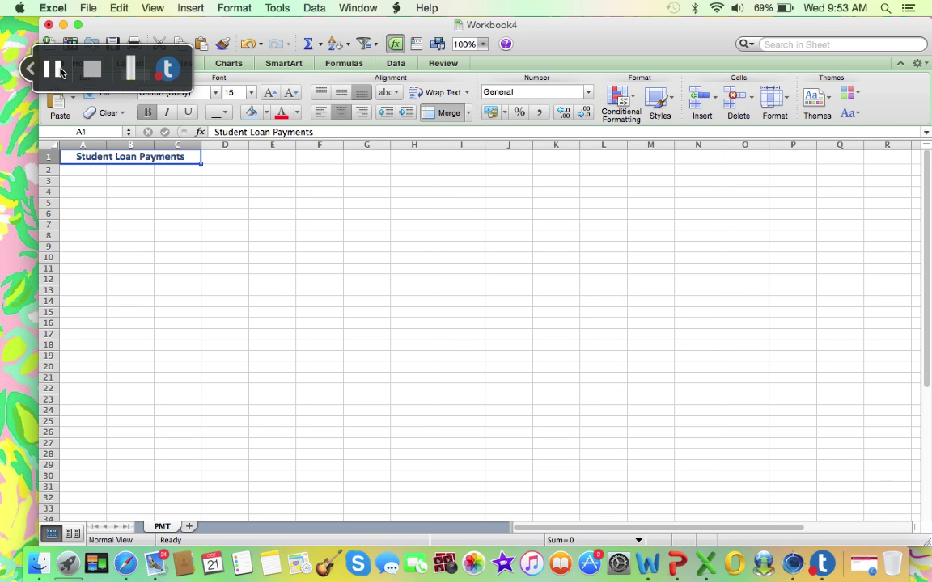
# Enter the labels Principle, Interest Rate and Length in Years in A3:A5 and widen column A to fit them
pyautogui.click(84, 182)
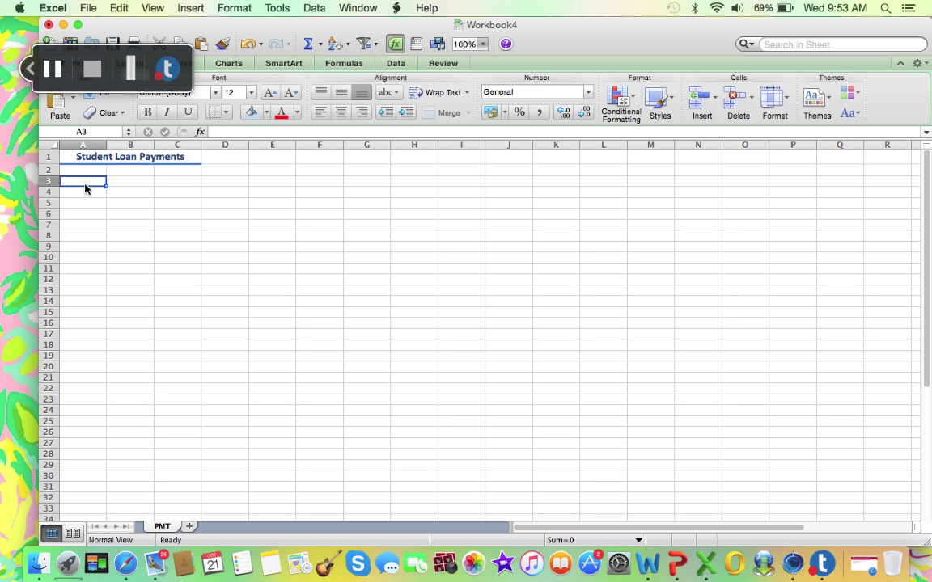
pyautogui.write('Pri')
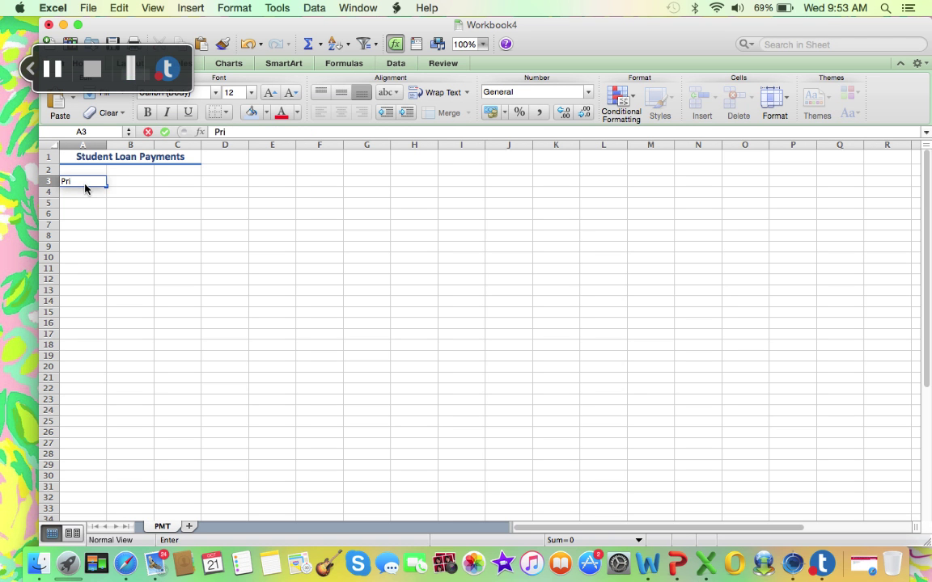
pyautogui.write('nciple')
pyautogui.press('Return')
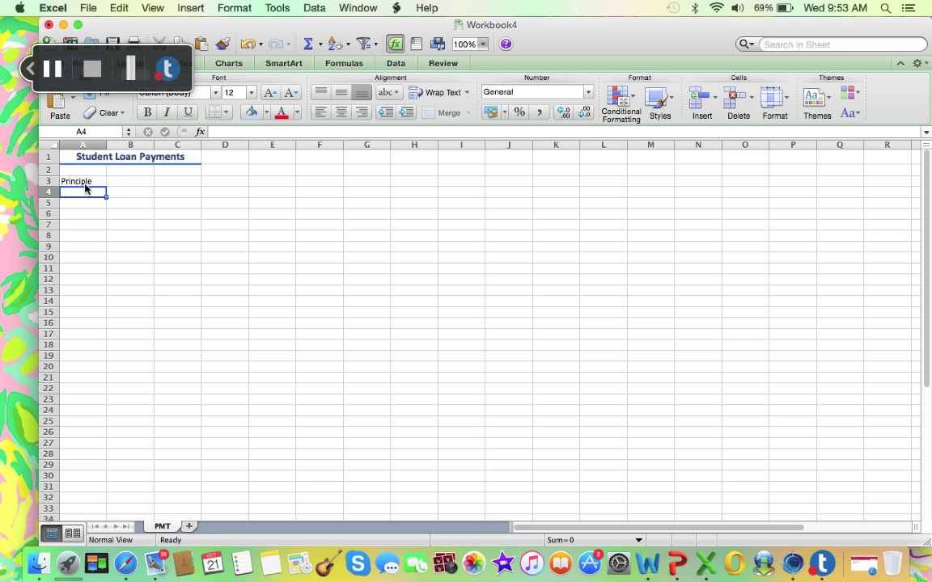
pyautogui.write('Interest')
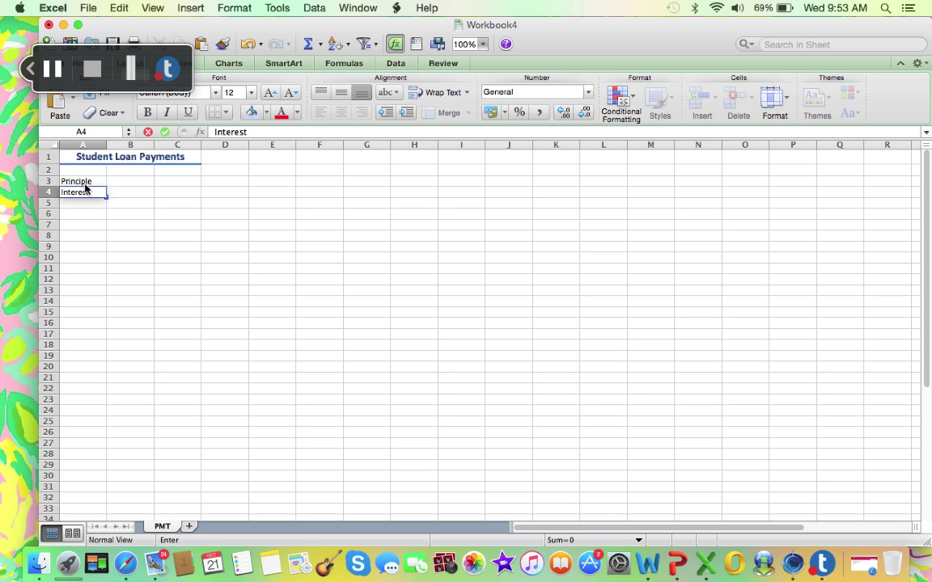
pyautogui.write(' Rate')
pyautogui.press('Return')
pyautogui.write('Length in Yea')
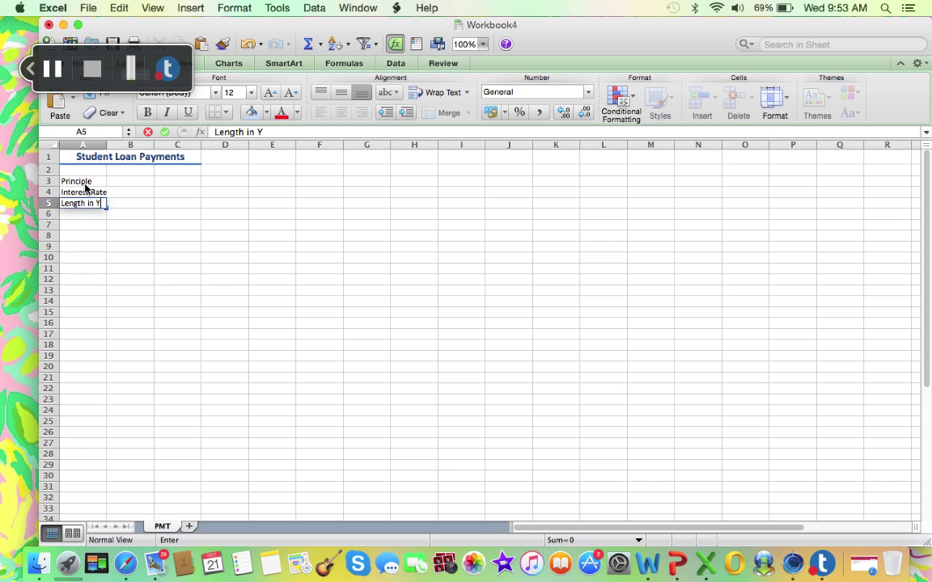
pyautogui.write('rs')
pyautogui.press('Return')
pyautogui.moveTo(106, 146); pyautogui.dragTo(125, 147)
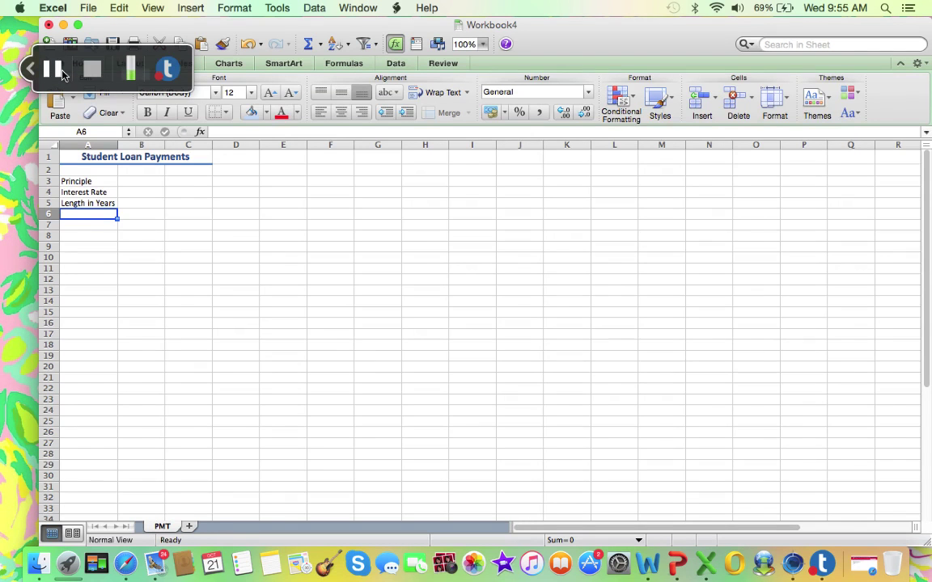
# Enter a principle of 50000, an interest rate of 3.5% and a length of 20 years in B3:B5
pyautogui.click(152, 185)
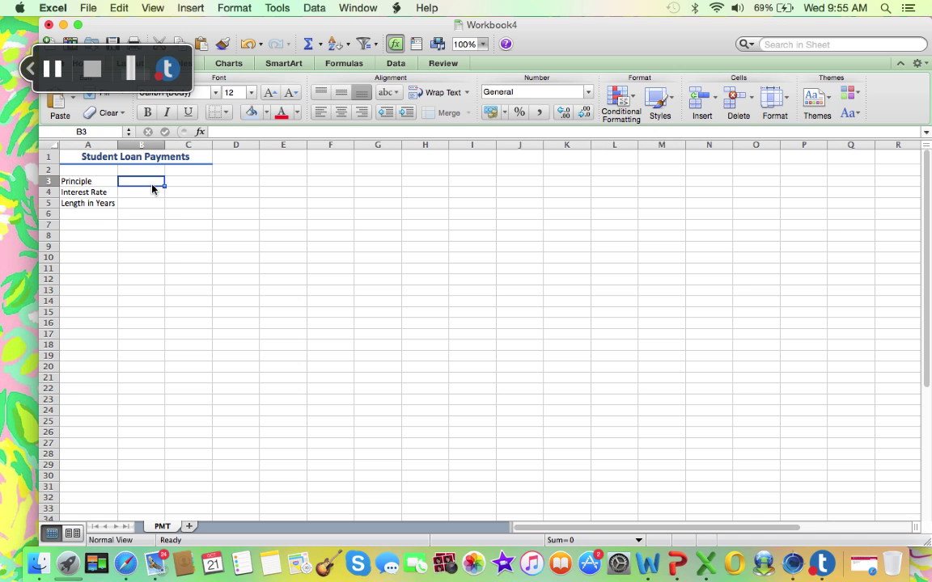
pyautogui.write('50000')
pyautogui.press('Return')
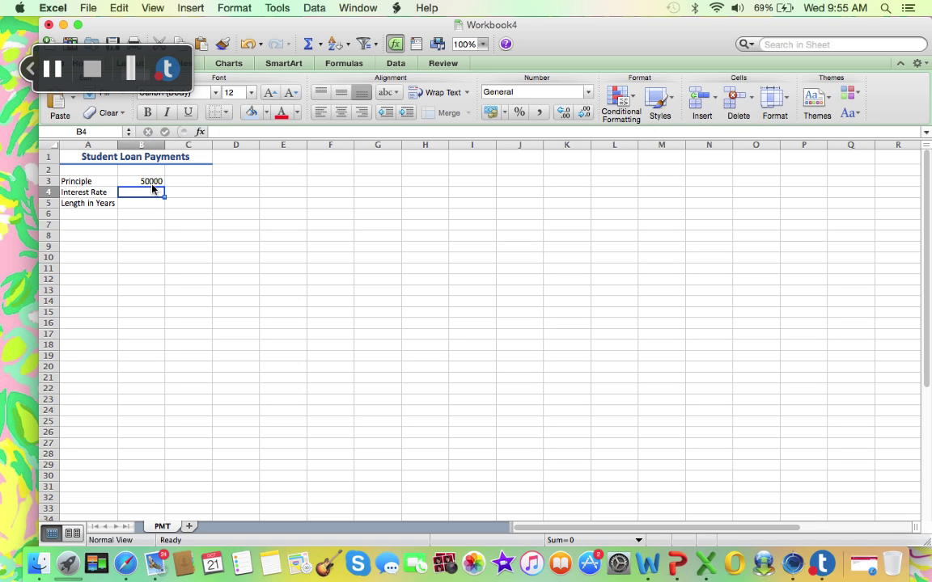
pyautogui.write('3.5%')
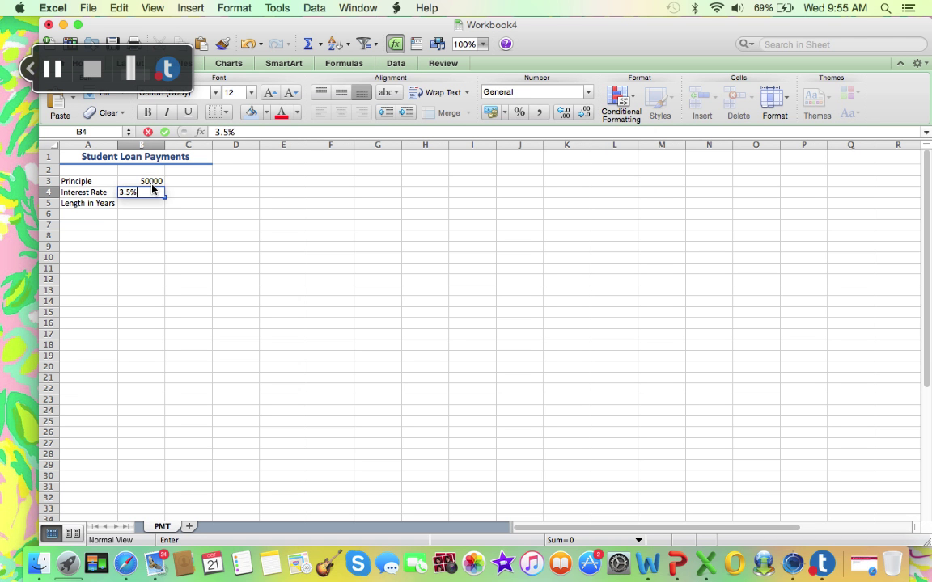
pyautogui.press('Return')
pyautogui.write('20')
pyautogui.press('Return')
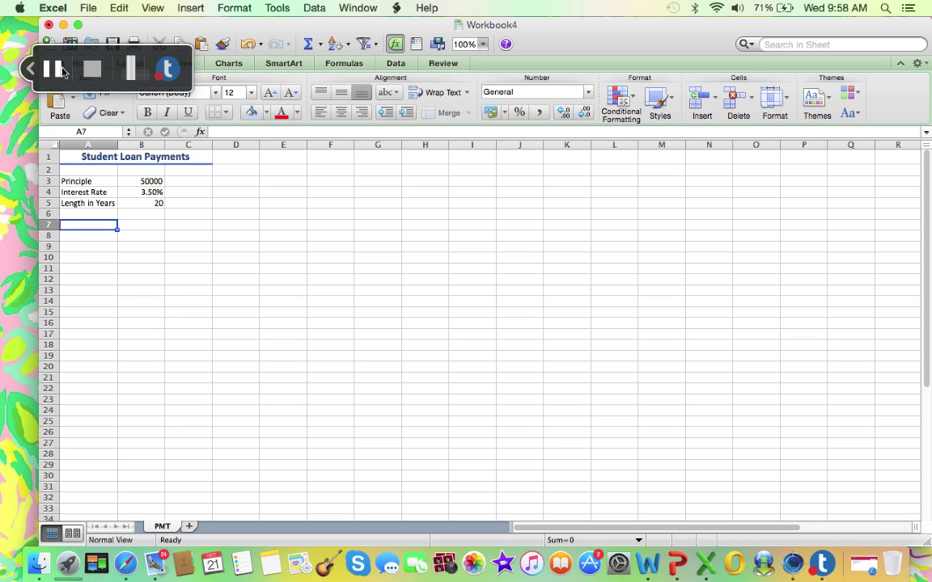
# Enter the label "Your Monthly Payment" in A7 and widen column A to fit it
pyautogui.write('You')
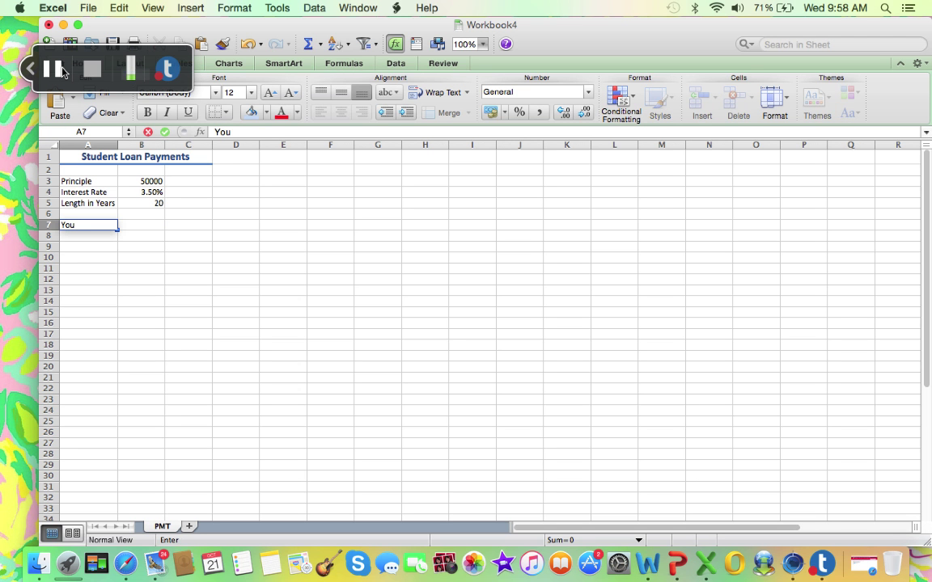
pyautogui.write('r Monthly Payment')
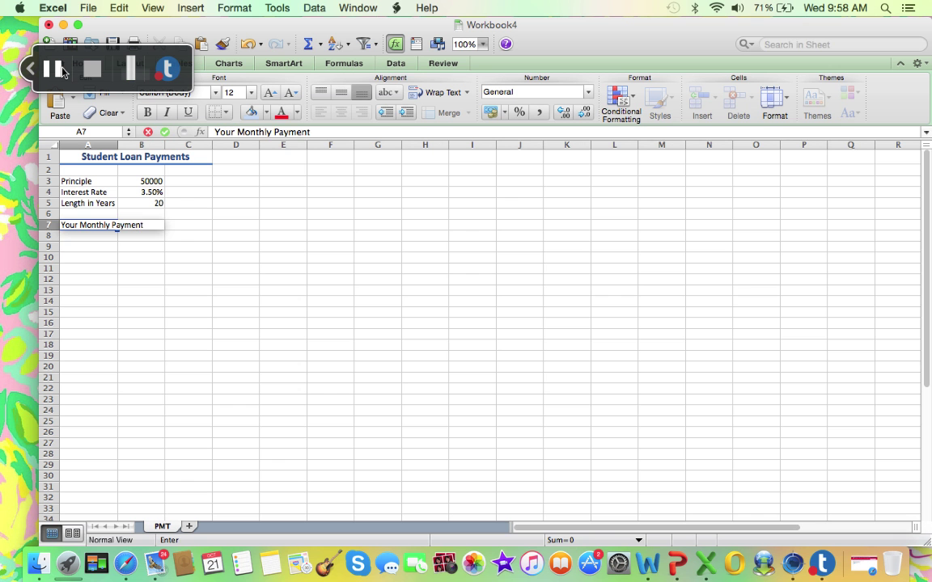
pyautogui.press('Return')
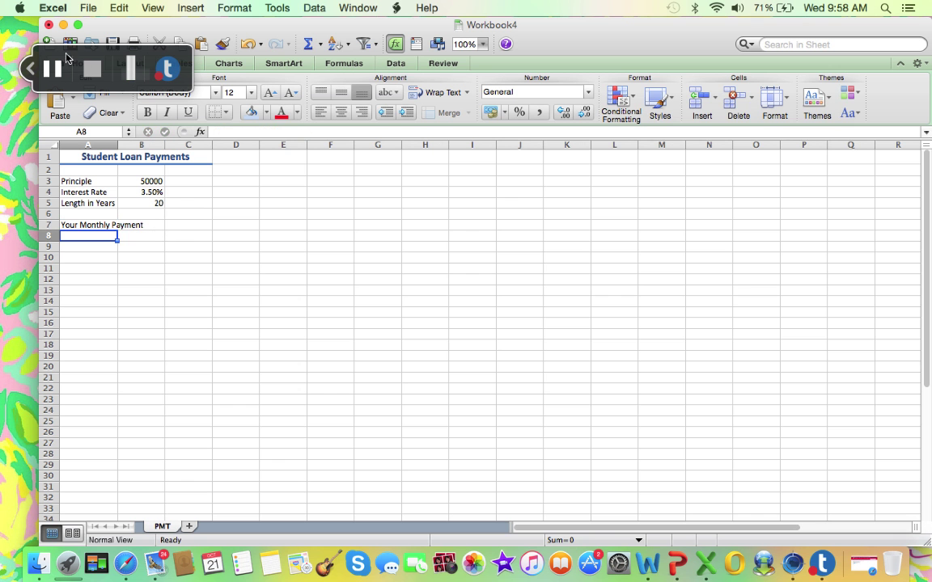
pyautogui.moveTo(117, 145); pyautogui.dragTo(149, 150)
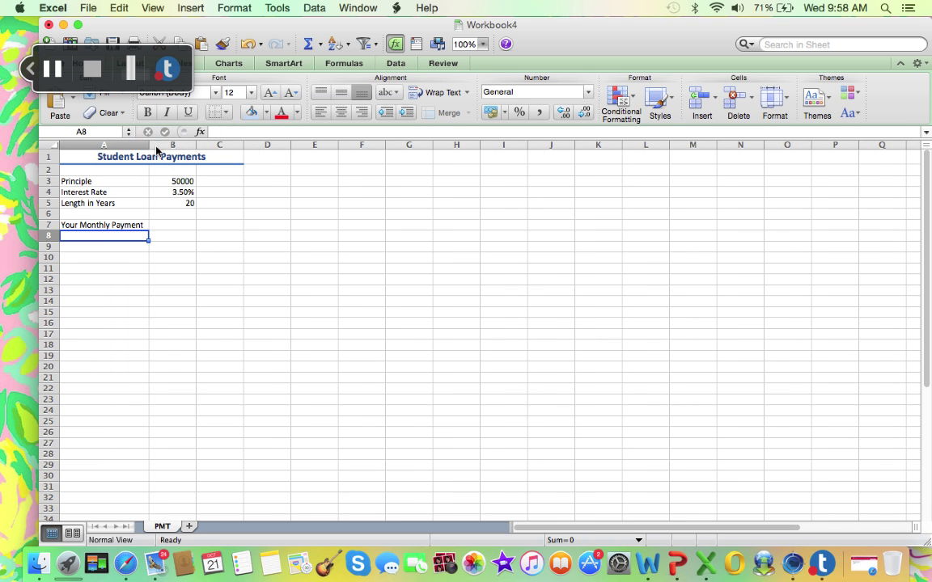
# Start a PMT formula in B7 with the monthly rate argument $B$4/12, using an absolute reference to the interest rate
pyautogui.click(180, 230)
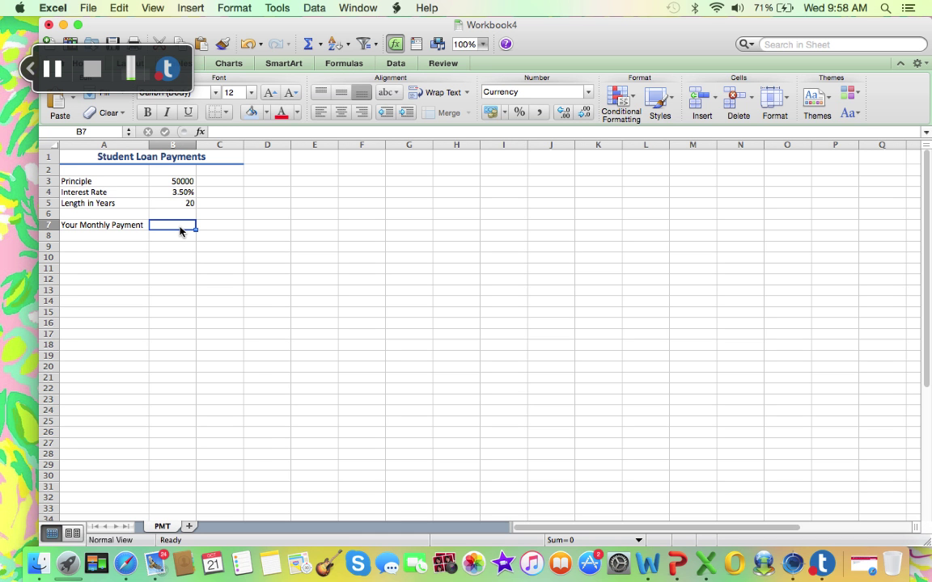
pyautogui.write('=PMT')
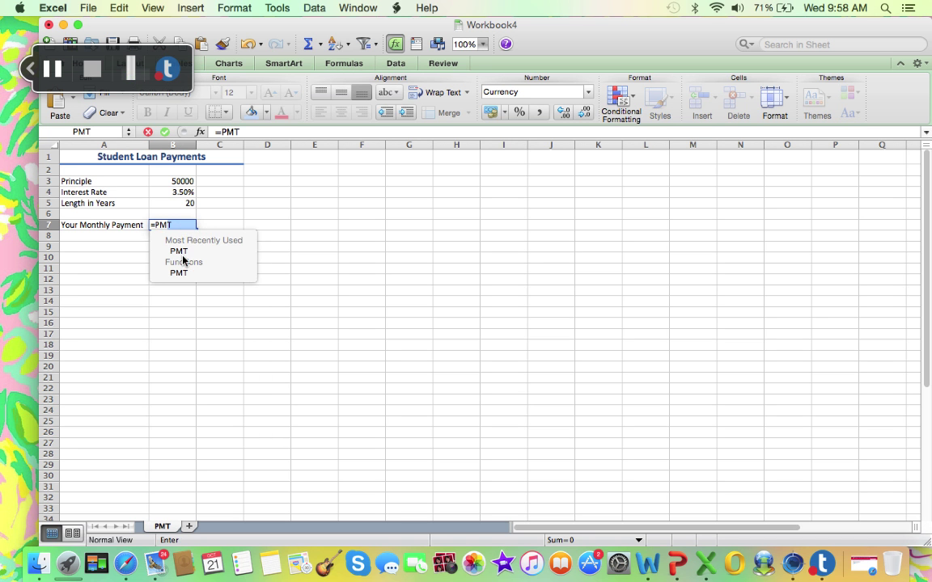
pyautogui.doubleClick(181, 252)
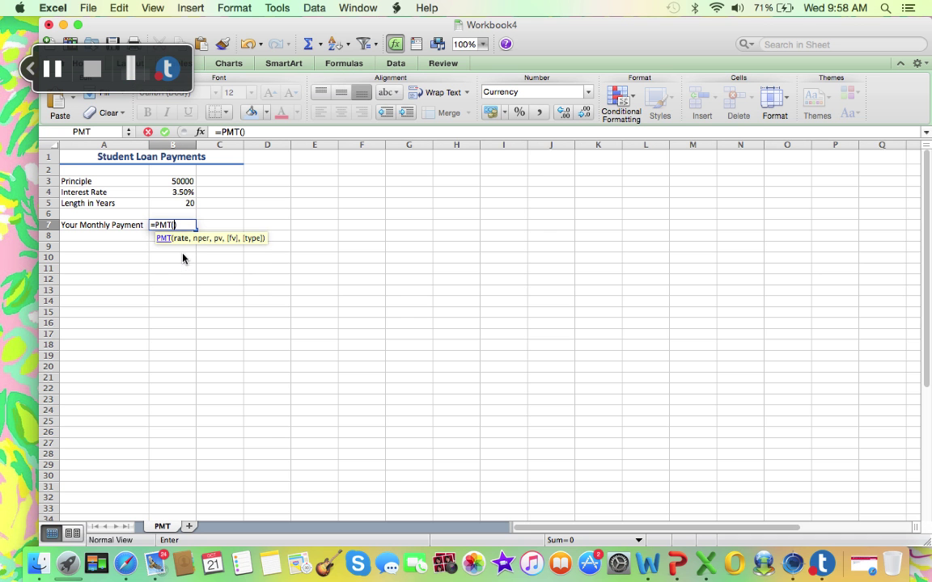
pyautogui.click(188, 194)
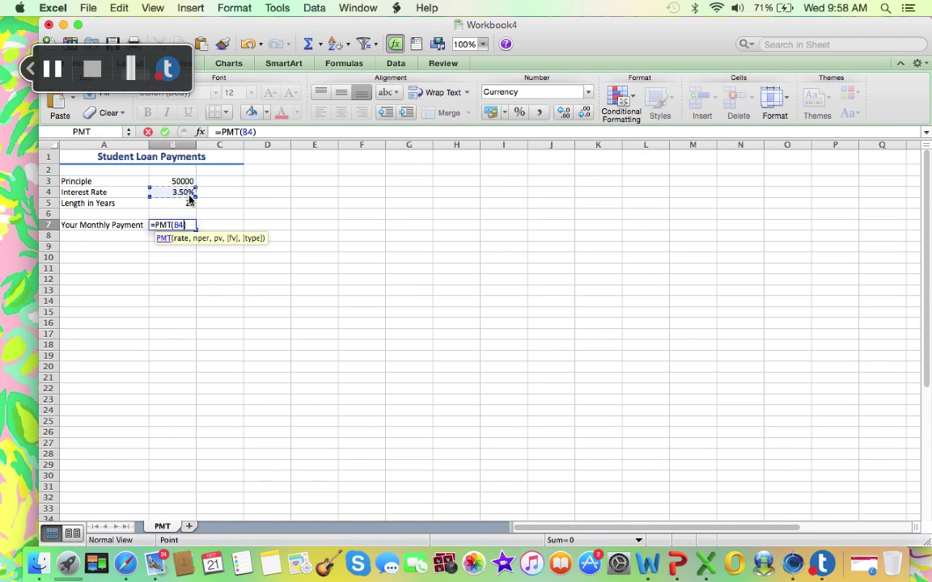
pyautogui.click(248, 133)
pyautogui.write('$')
pyautogui.press('Right')
pyautogui.write('$4')
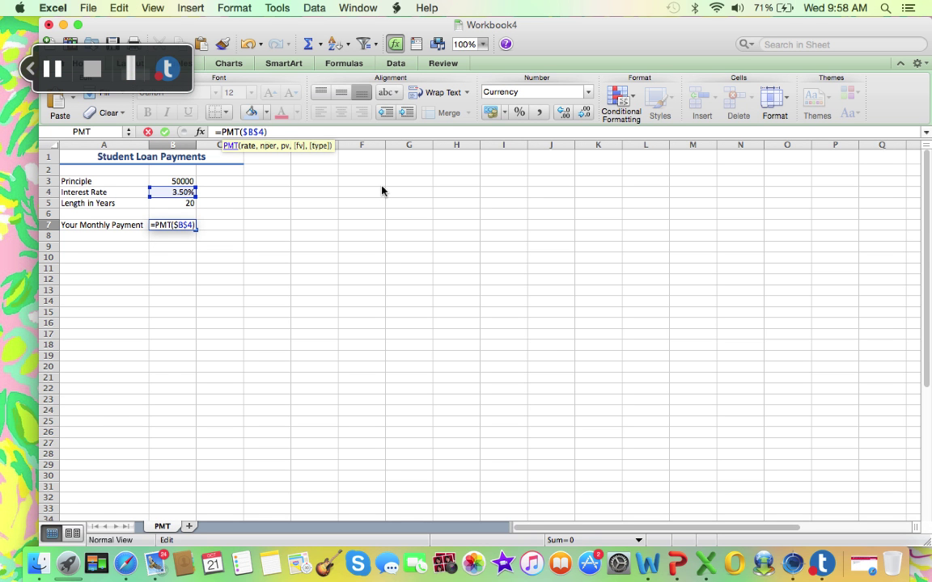
pyautogui.write('/12,')
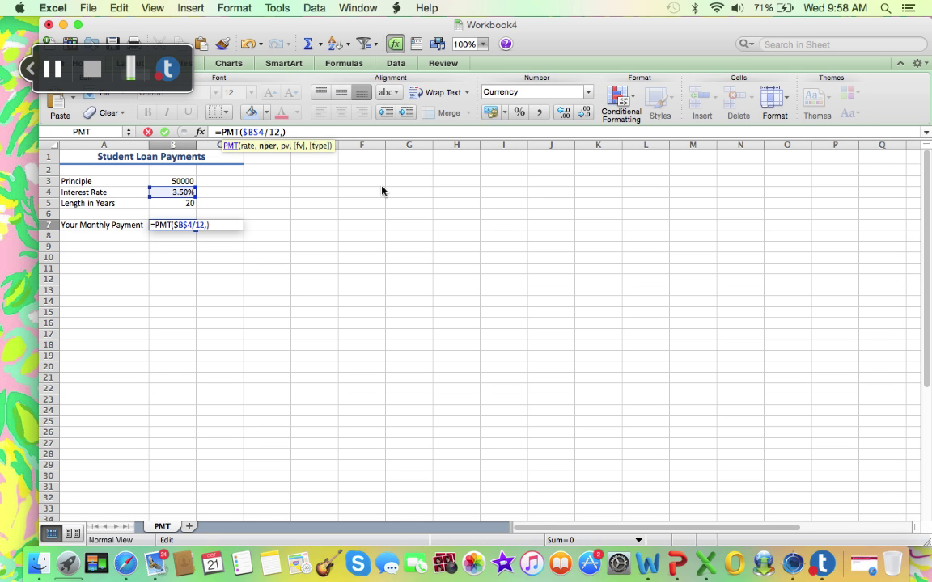
# Complete the PMT formula in B7 with $B$5*12 as the number of periods and the negative principle from B3 as present value
pyautogui.click(191, 205)
pyautogui.click(294, 132)
pyautogui.press('cmd+t')
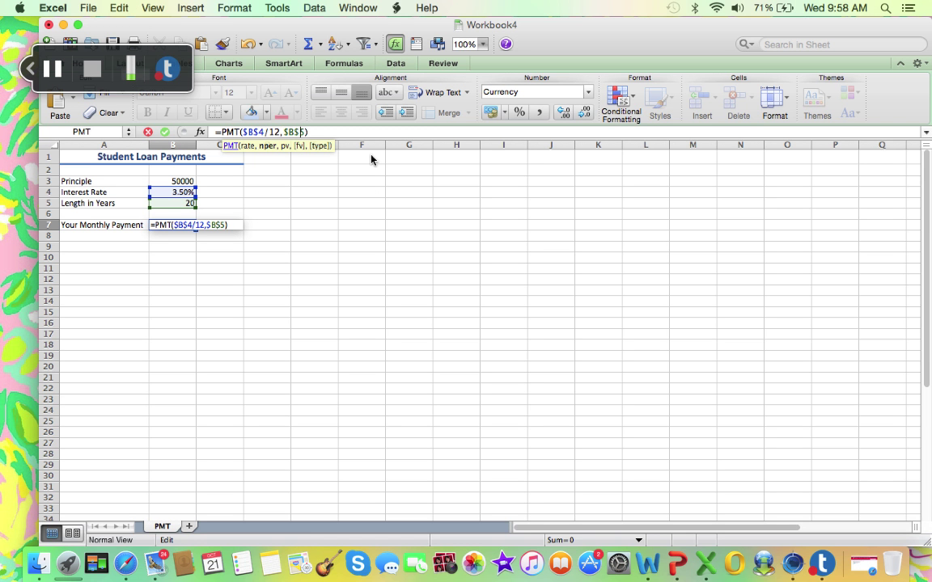
pyautogui.write('*12,')
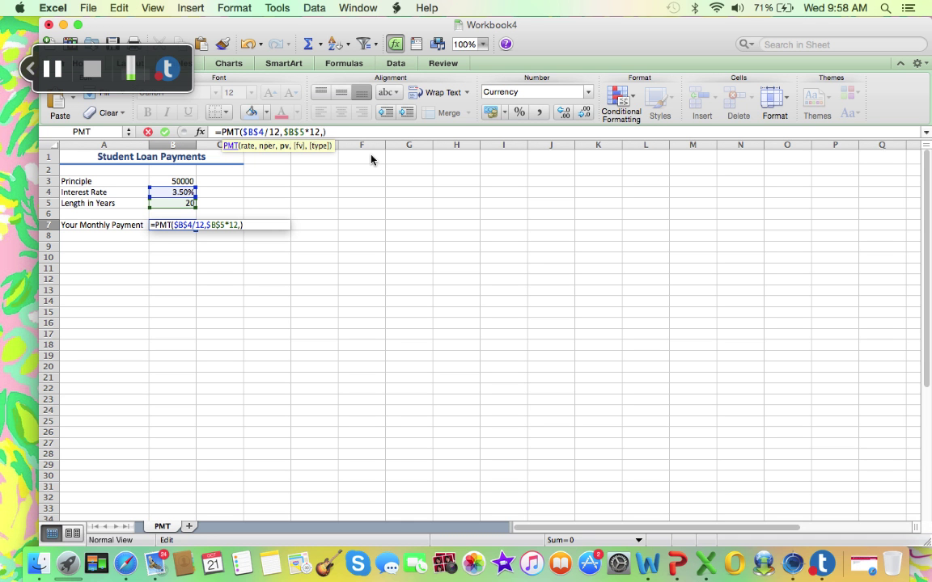
pyautogui.click(191, 185)
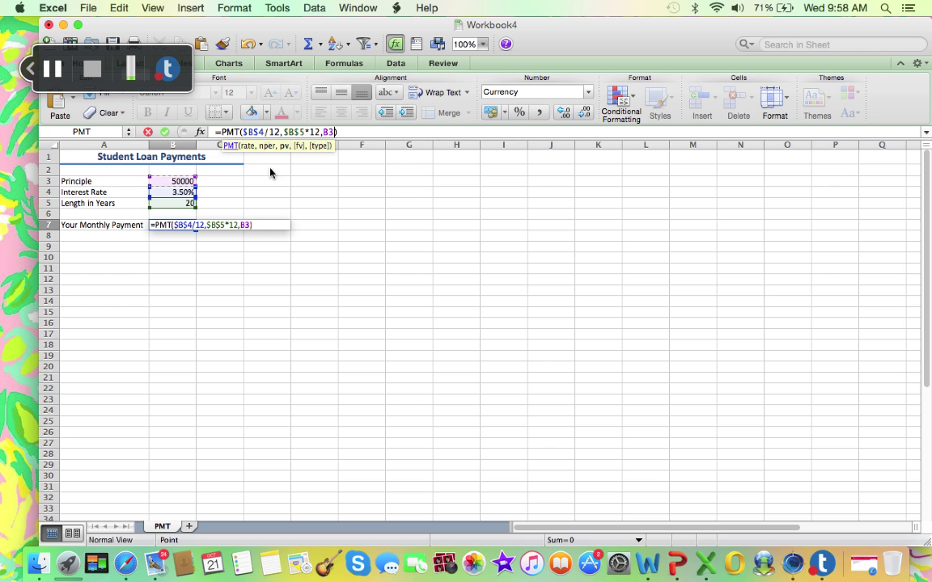
pyautogui.click(327, 134)
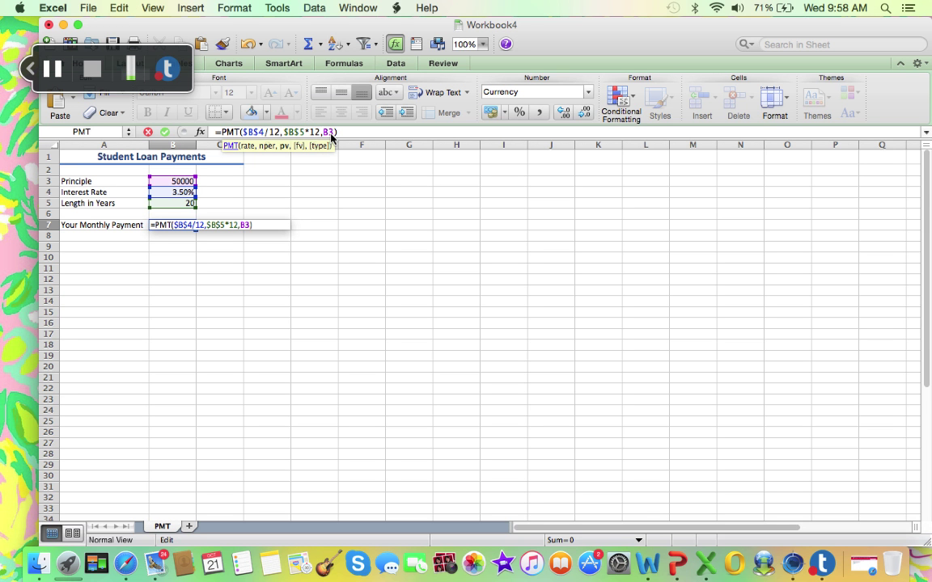
pyautogui.write('-')
pyautogui.press('Return')
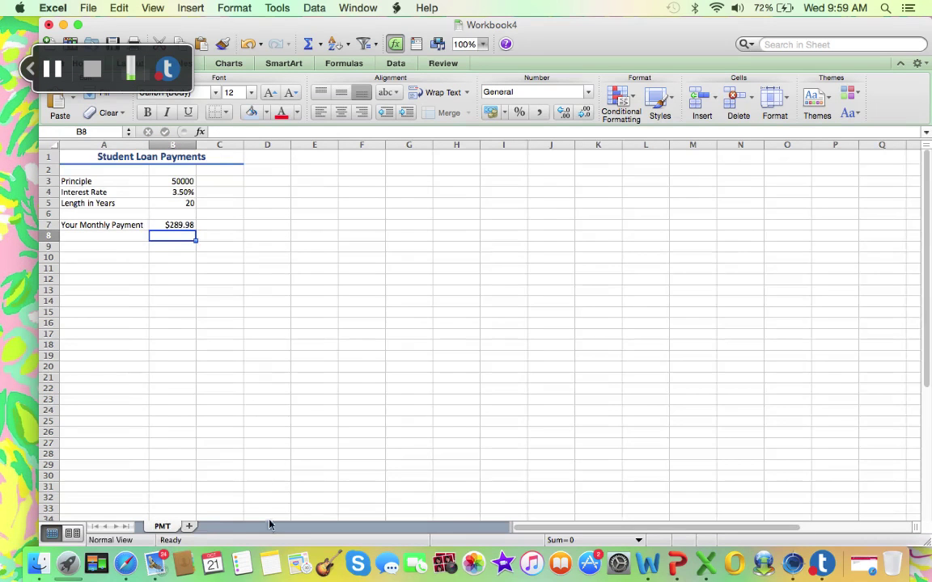
# Add a new worksheet after the PMT sheet and name it "Amortization Table"
pyautogui.click(192, 527)
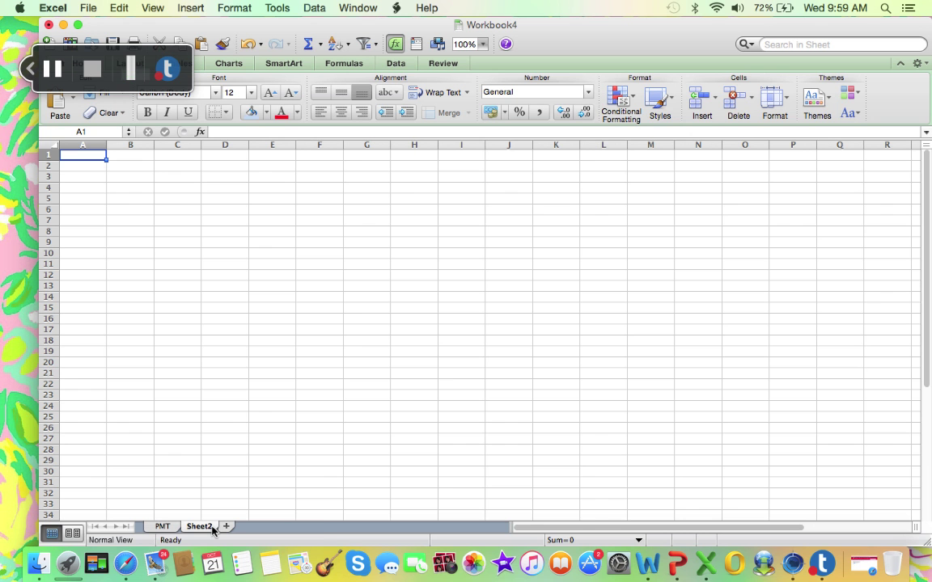
pyautogui.rightClick(213, 530)
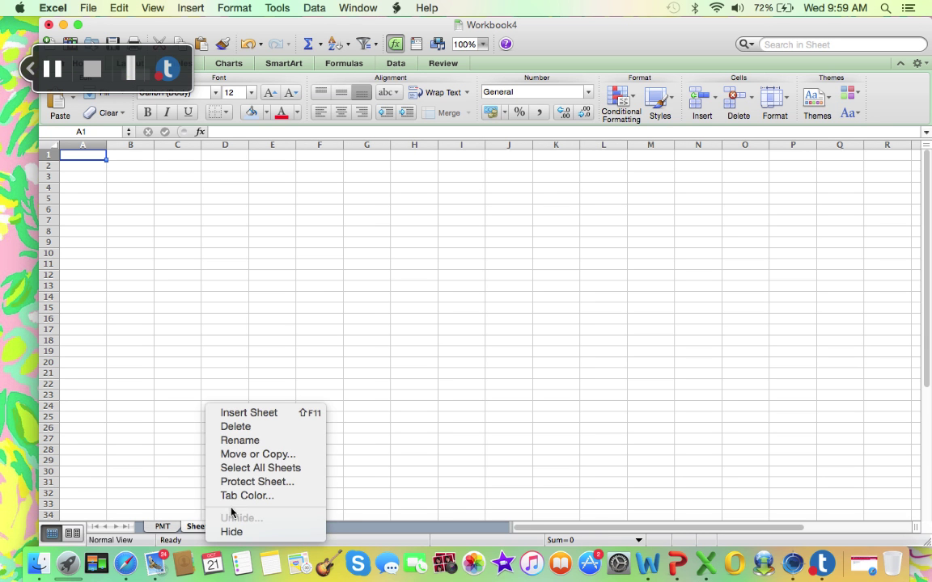
pyautogui.click(234, 441)
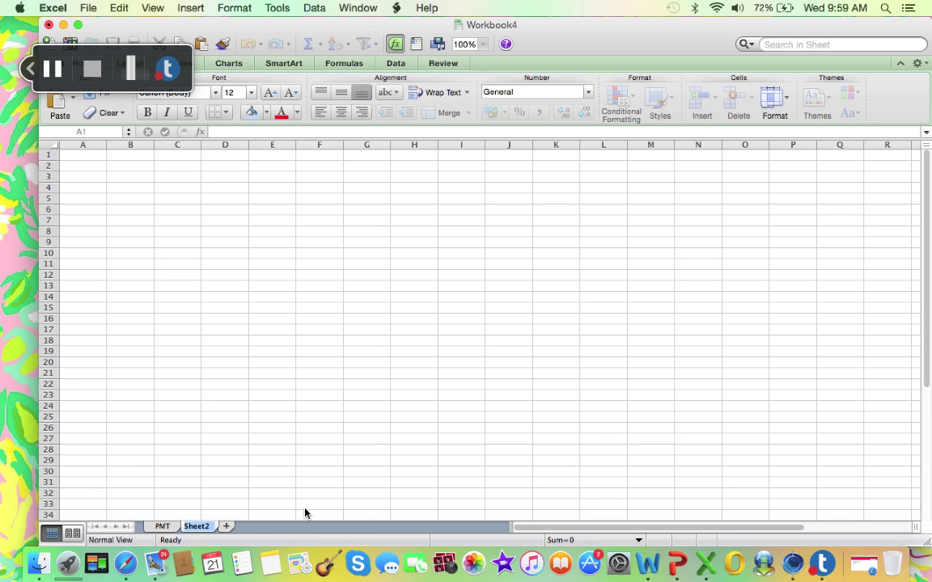
pyautogui.write('Amortizati')
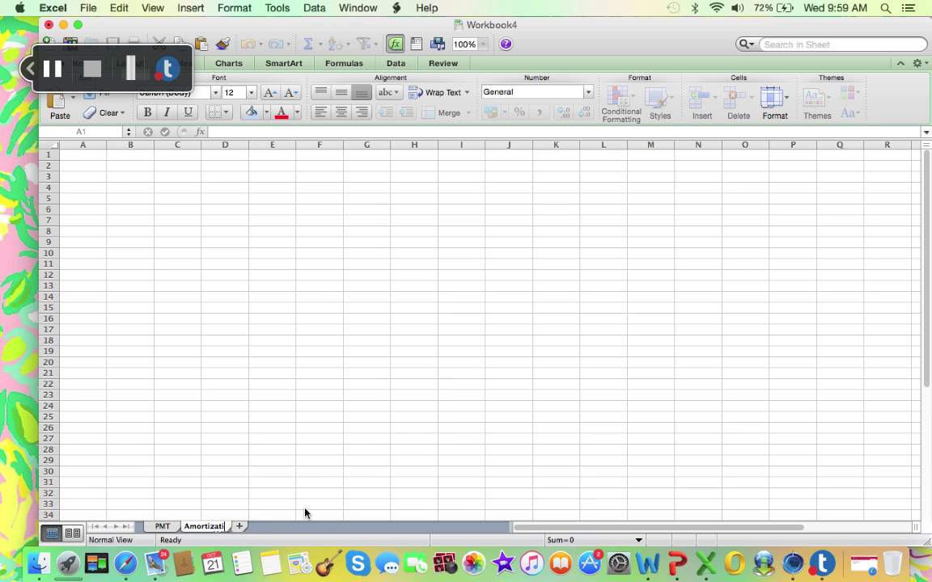
pyautogui.write('on Table')
pyautogui.press('Return')
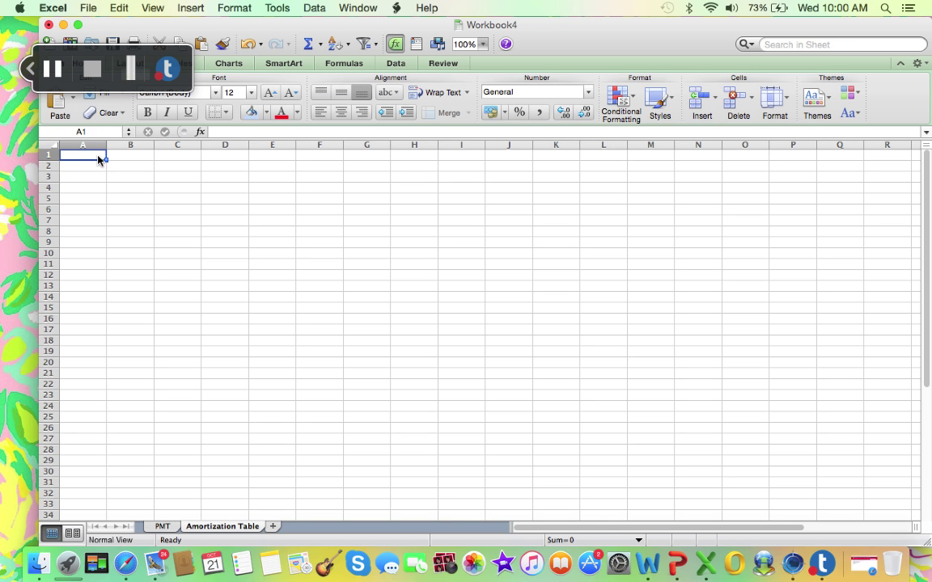
# Enter the title "Amortization Schedule" in A1 and merge it across A1:F1
pyautogui.write('Amortization Schedule')
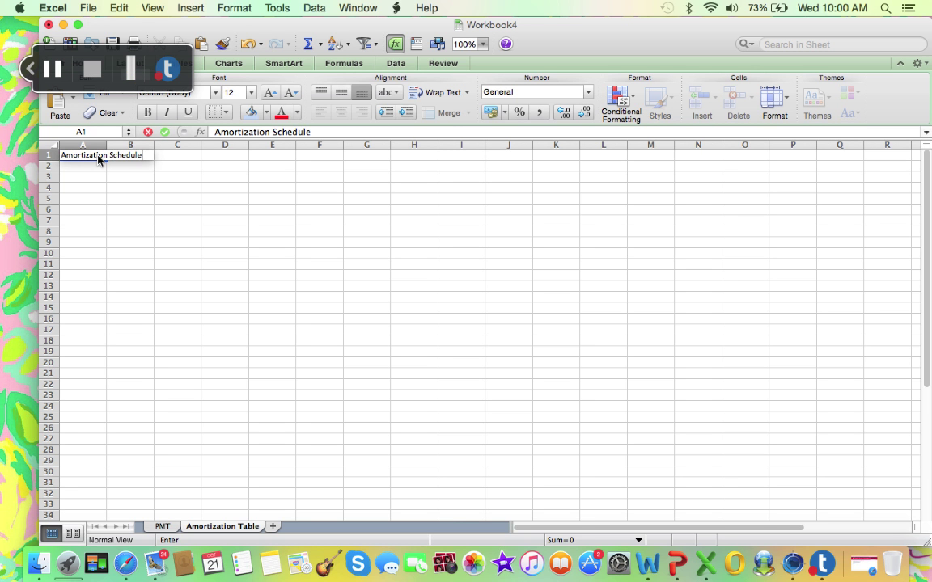
pyautogui.press('Return')
pyautogui.click(95, 156)
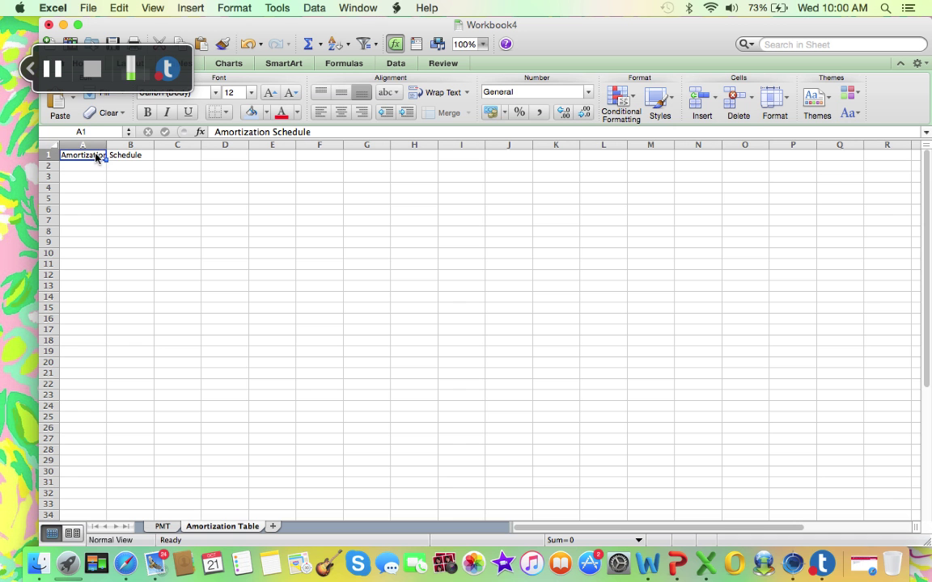
pyautogui.hotkey('shift', 'Right')
pyautogui.hotkey('shift', 'Right')
pyautogui.hotkey('shift', 'Right')
pyautogui.hotkey('shift', 'Right')
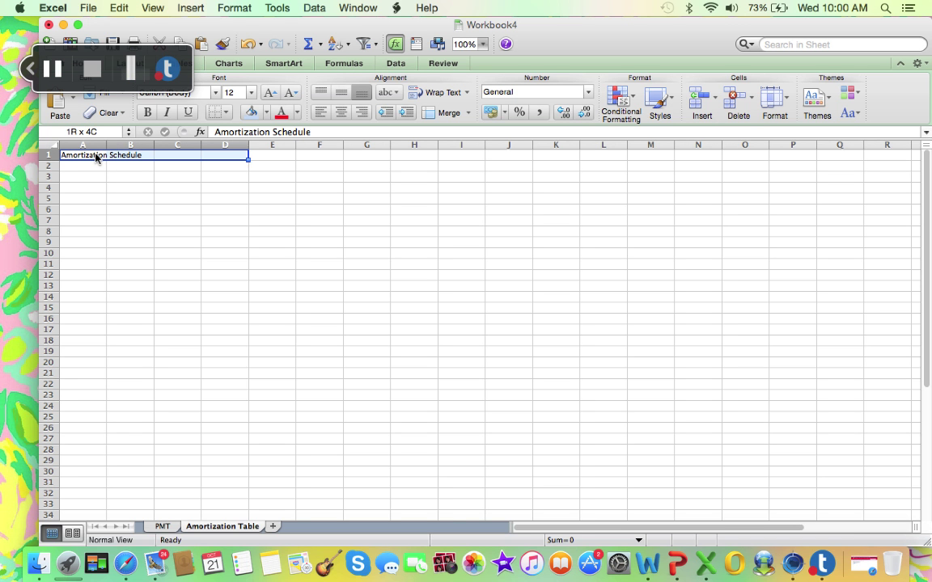
pyautogui.hotkey('shift', 'Right')
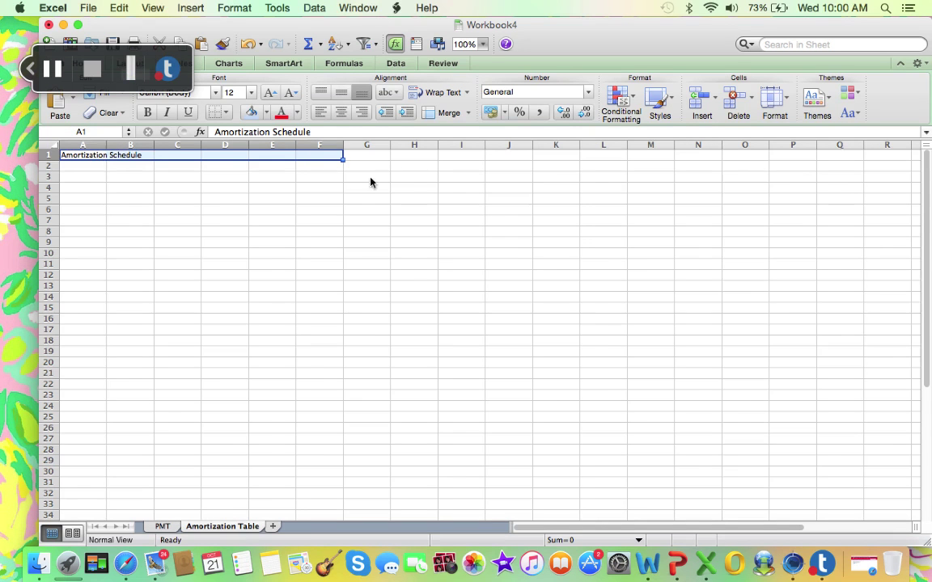
pyautogui.click(449, 114)
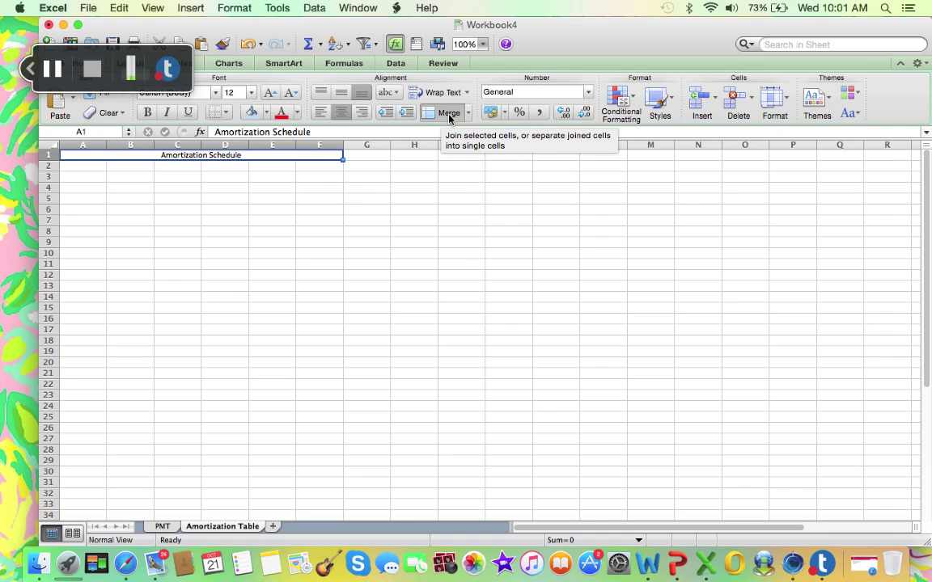
# Apply the Heading 1 cell style and a light blue fill to the merged title cell
pyautogui.click(659, 103)
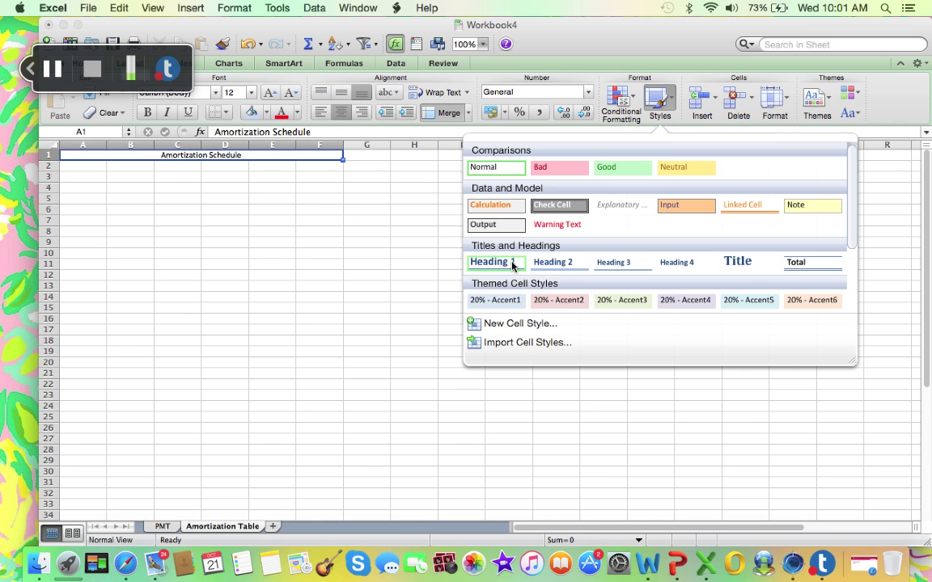
pyautogui.click(513, 263)
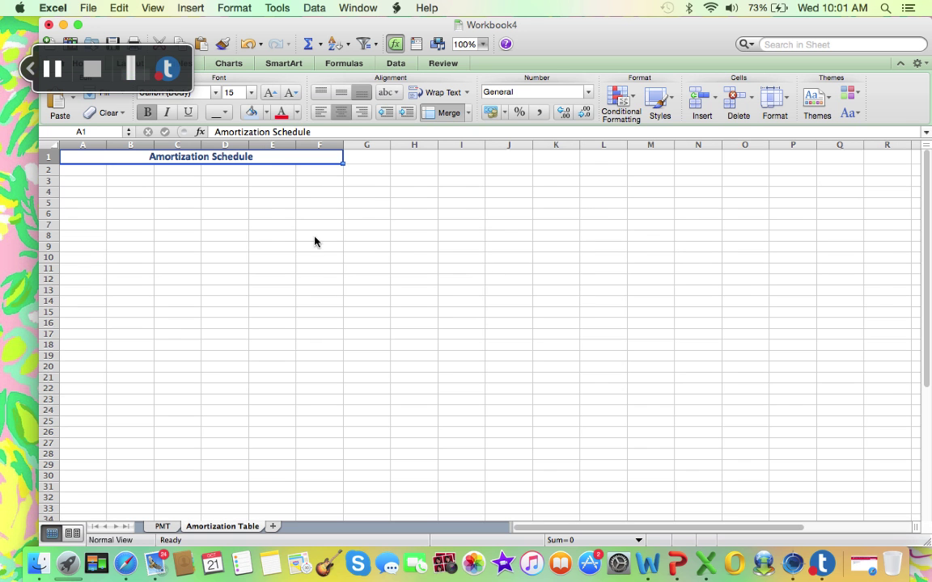
pyautogui.click(268, 113)
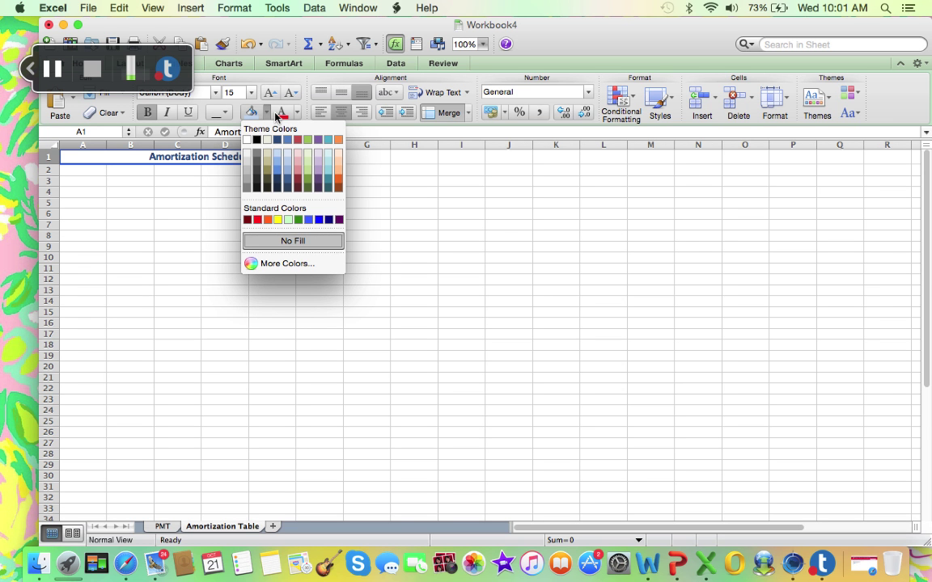
pyautogui.click(284, 156)
# Enter the column header "Payment Number" in A2 and widen column A to fit it
pyautogui.click(103, 169)
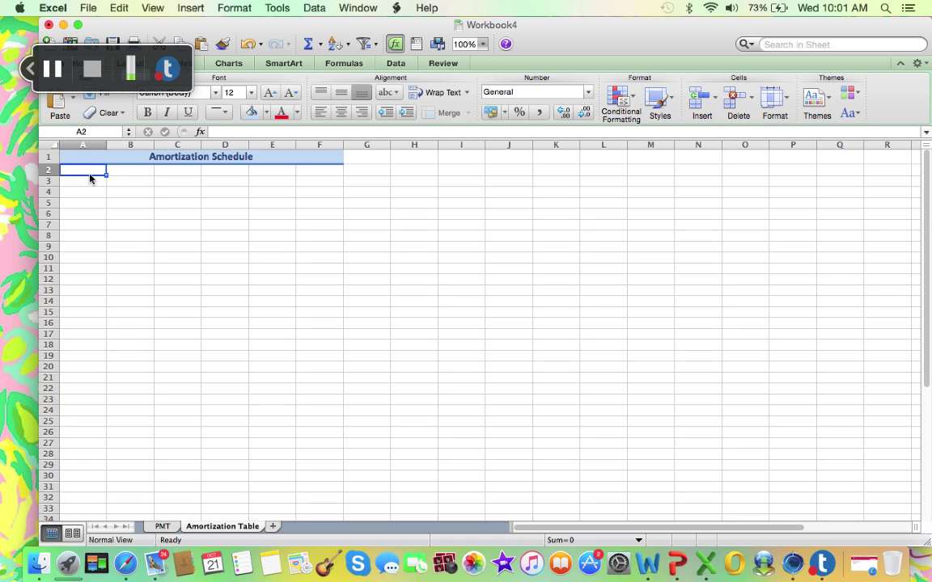
pyautogui.write('Payment')
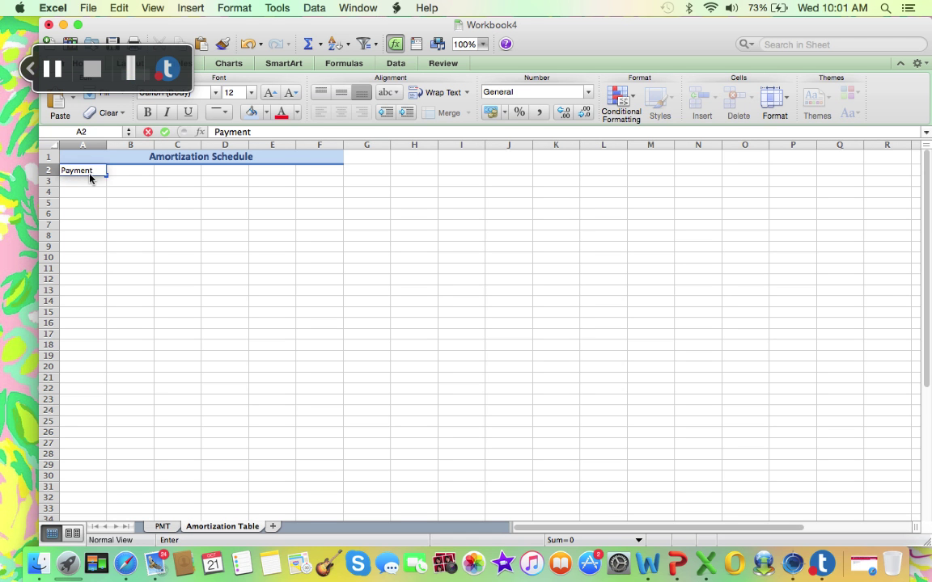
pyautogui.write(' Number')
pyautogui.press('Return')
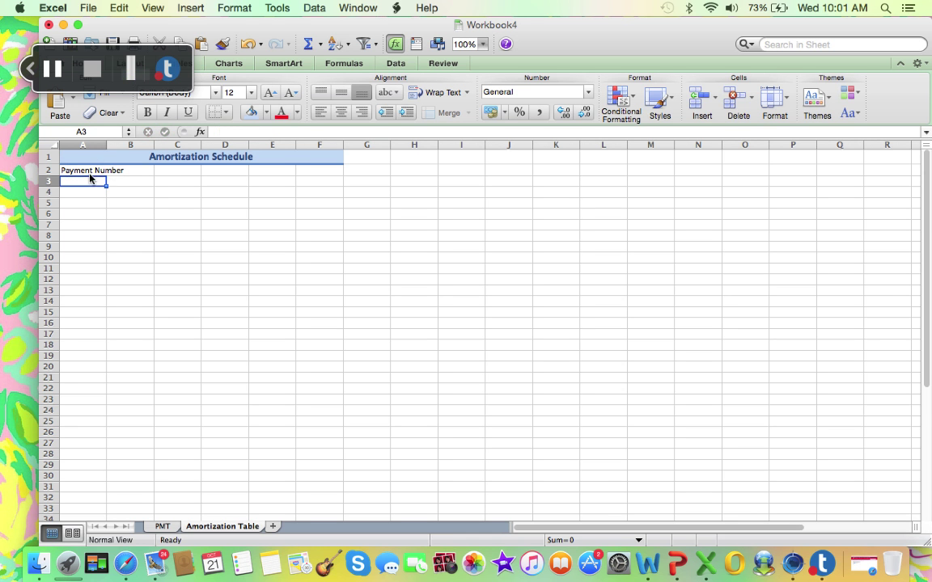
pyautogui.moveTo(106, 147); pyautogui.dragTo(135, 146)
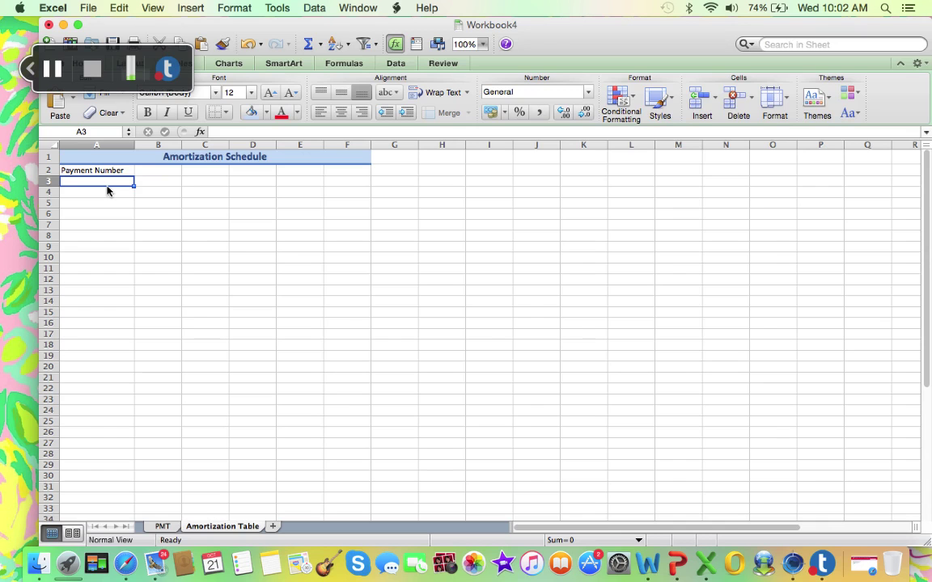
# Enter the first payment numbers 1, 2 and 3 in A3:A5
pyautogui.write('1')
pyautogui.press('Return')
pyautogui.write('2')
pyautogui.press('Return')
pyautogui.write('3')
pyautogui.press('Return')
# Extend the number series from A3:A5 down to payment 240 in A242
pyautogui.click(106, 185)
pyautogui.hotkey('shift', 'Down')
pyautogui.hotkey('shift', 'Down')
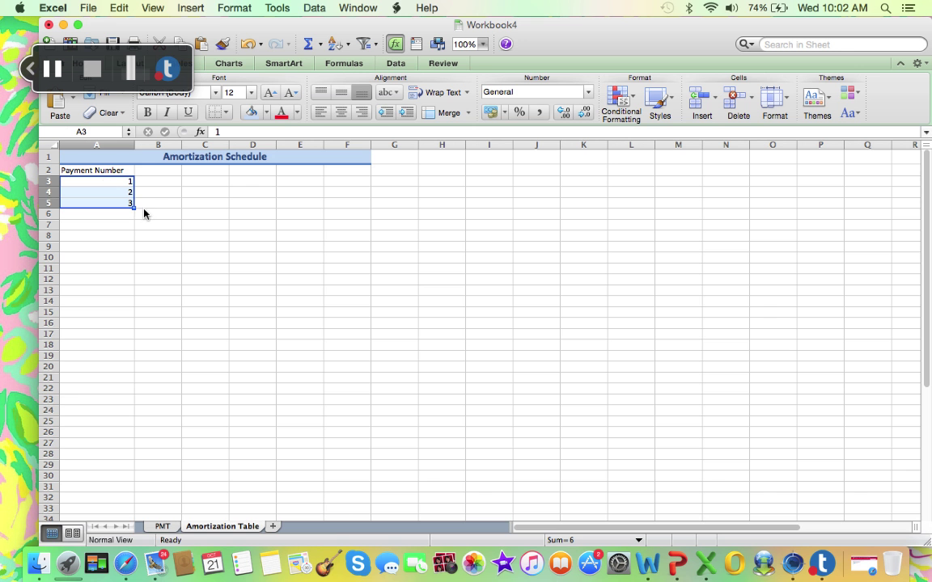
pyautogui.moveTo(135, 208); pyautogui.dragTo(120, 256)
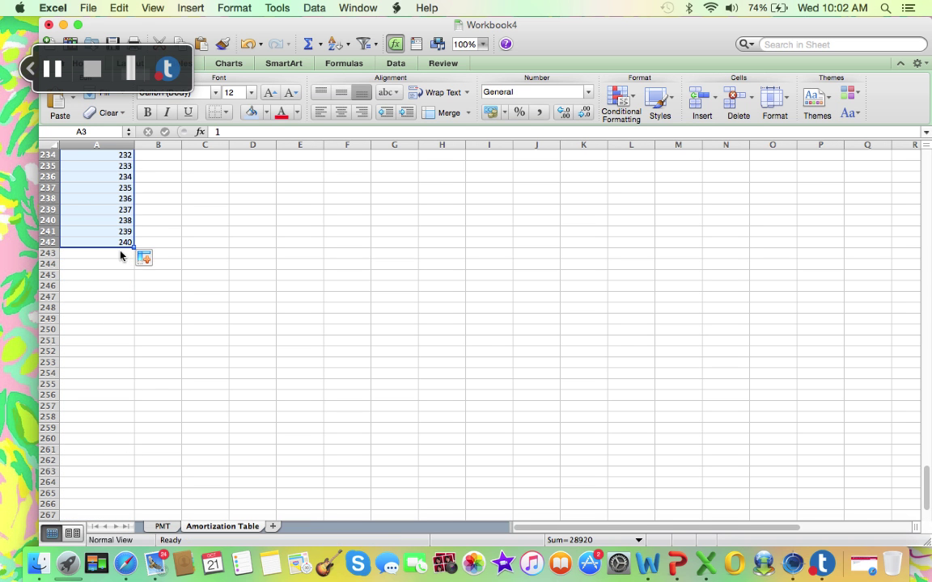
pyautogui.click(120, 253)
pyautogui.click(53, 68)
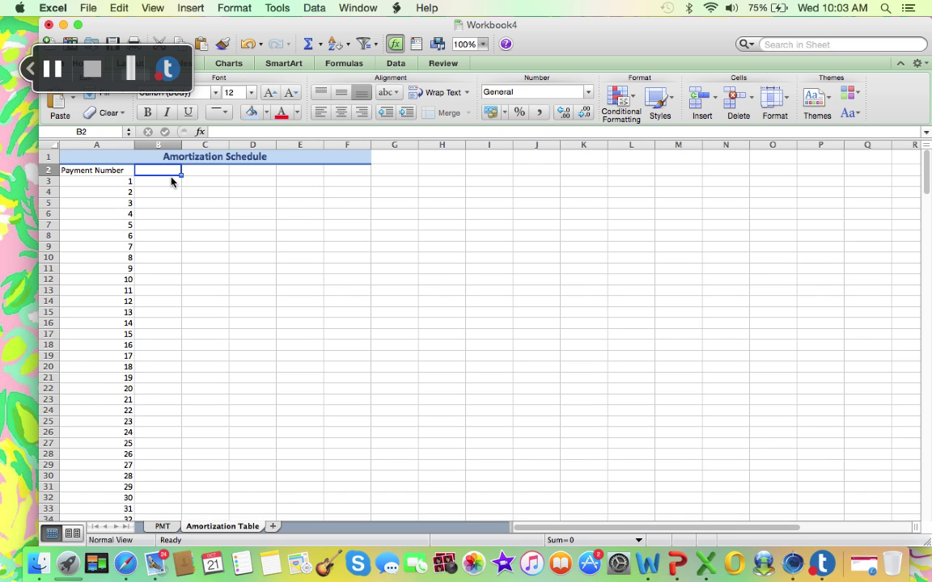
# Enter the column header "Payment Date" in B2 and widen column B to fit it
pyautogui.write('Payment Date')
pyautogui.press('Return')
pyautogui.moveTo(181, 146); pyautogui.dragTo(200, 149)
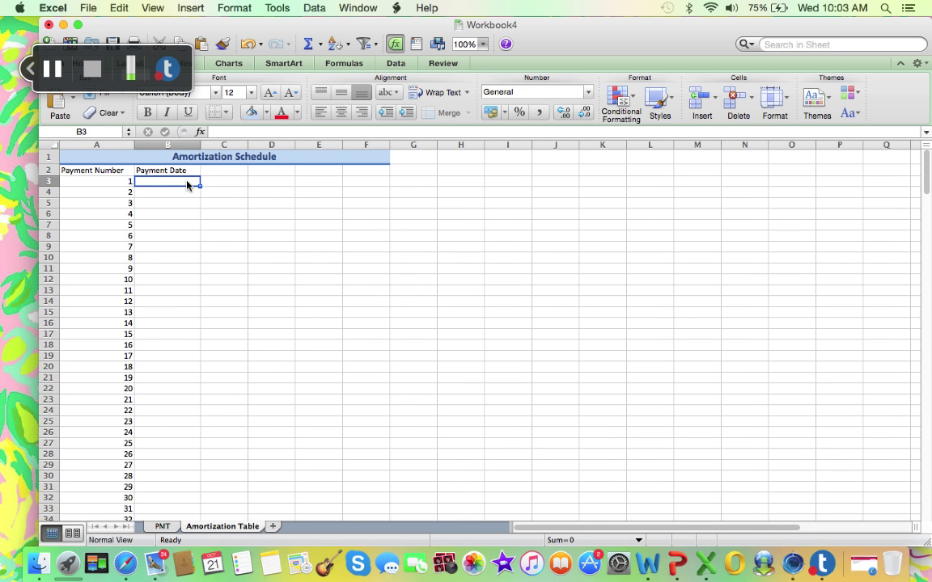
# Enter the first three payment dates 01/01/2016, 02/01/2016 and 03/01/2016 in B3:B5
pyautogui.write('01')
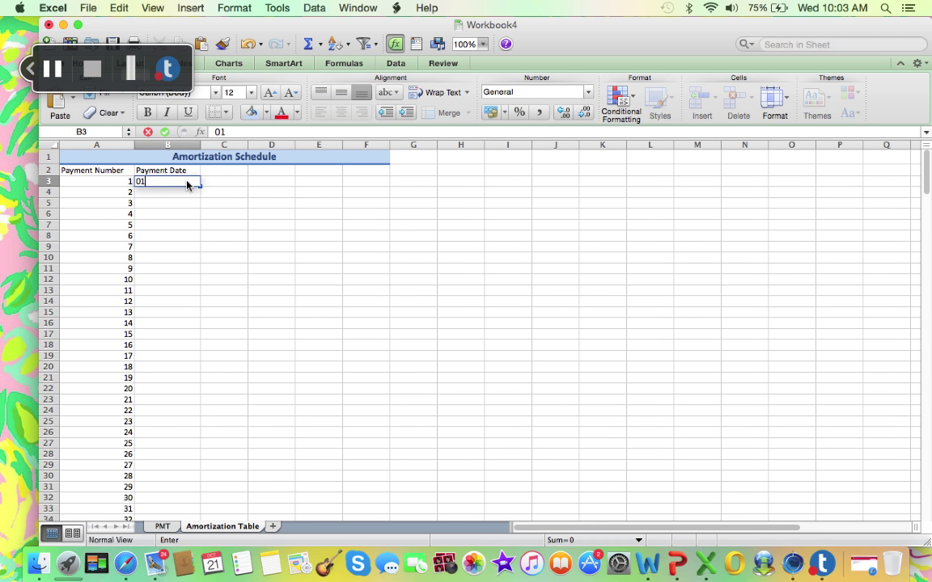
pyautogui.write('/01/2016')
pyautogui.press('Return')
pyautogui.write('02/')
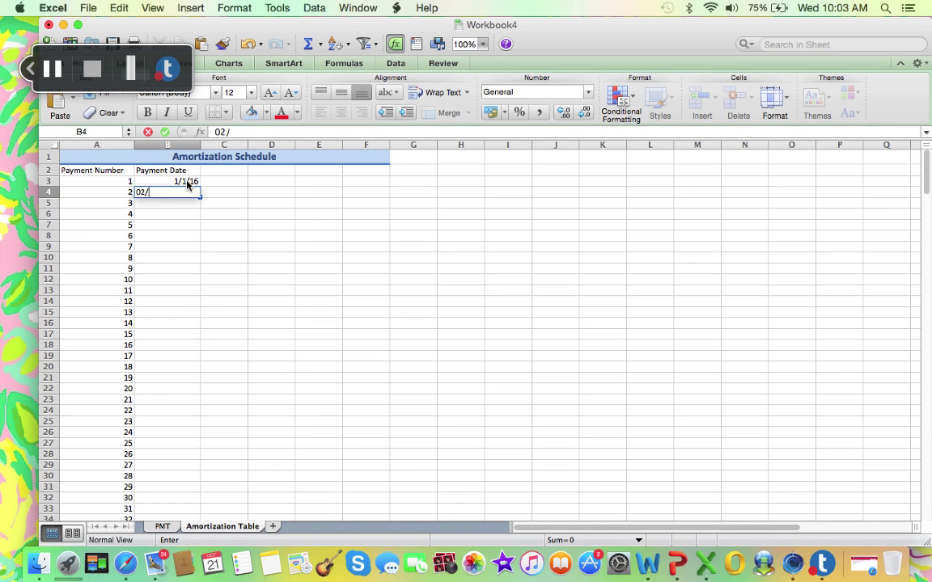
pyautogui.write('01/2016')
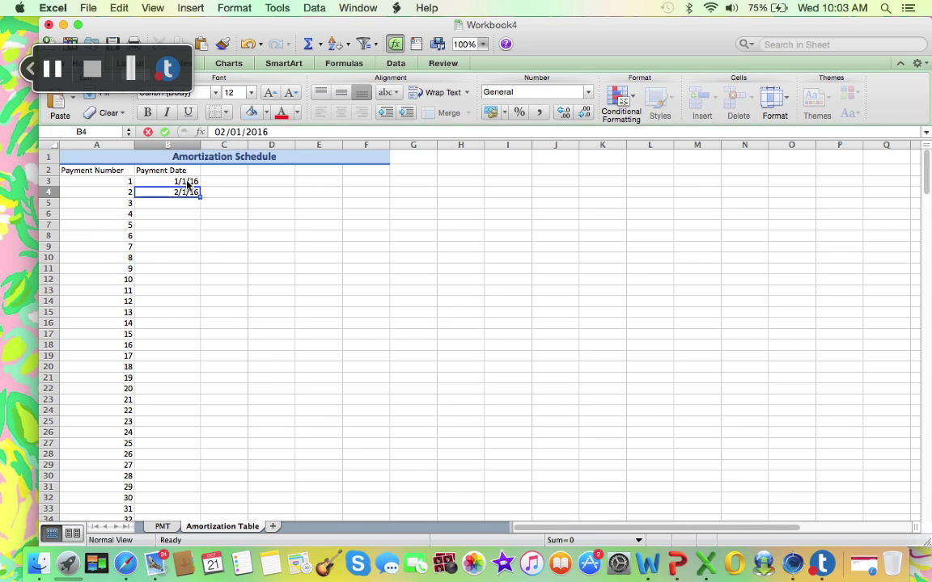
pyautogui.press('Return')
pyautogui.write('03/0')
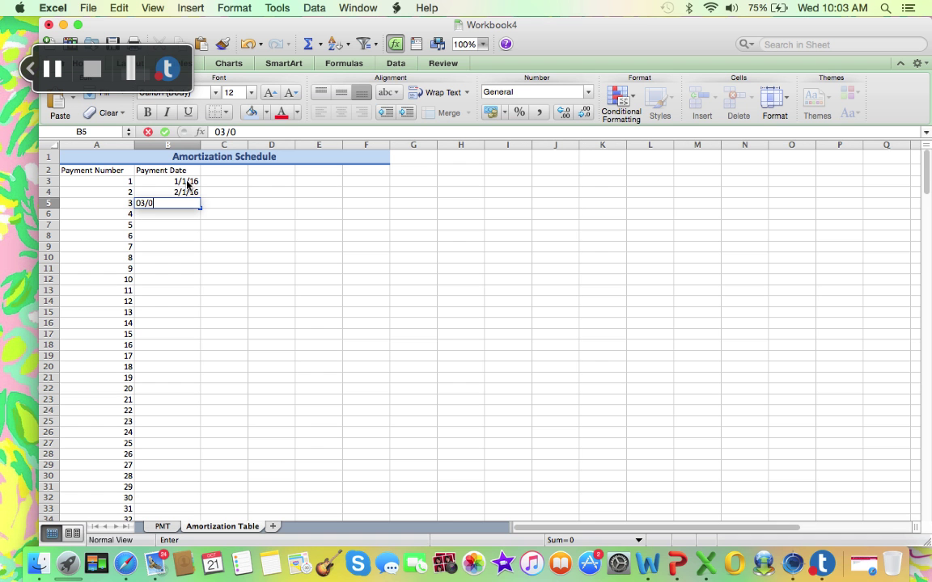
pyautogui.write('1/2016')
pyautogui.press('Return')
# Extend the monthly date series from B3:B5 down the Payment Date column alongside the payment numbers
pyautogui.click(187, 184)
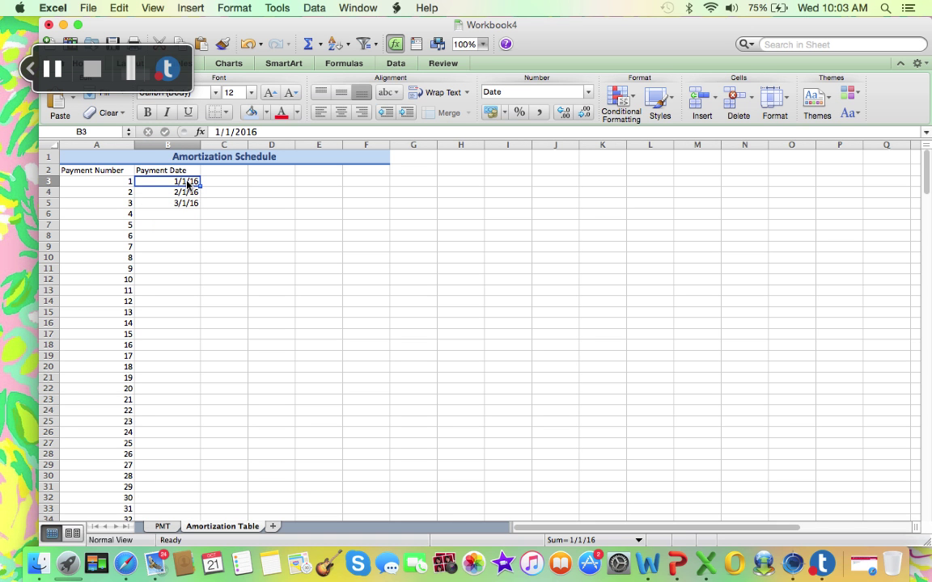
pyautogui.moveTo(187, 184)
pyautogui.mouseDown()
pyautogui.moveTo(208, 264)
pyautogui.moveTo(209, 526)
pyautogui.moveTo(194, 188)
pyautogui.mouseUp()
pyautogui.click(194, 191)
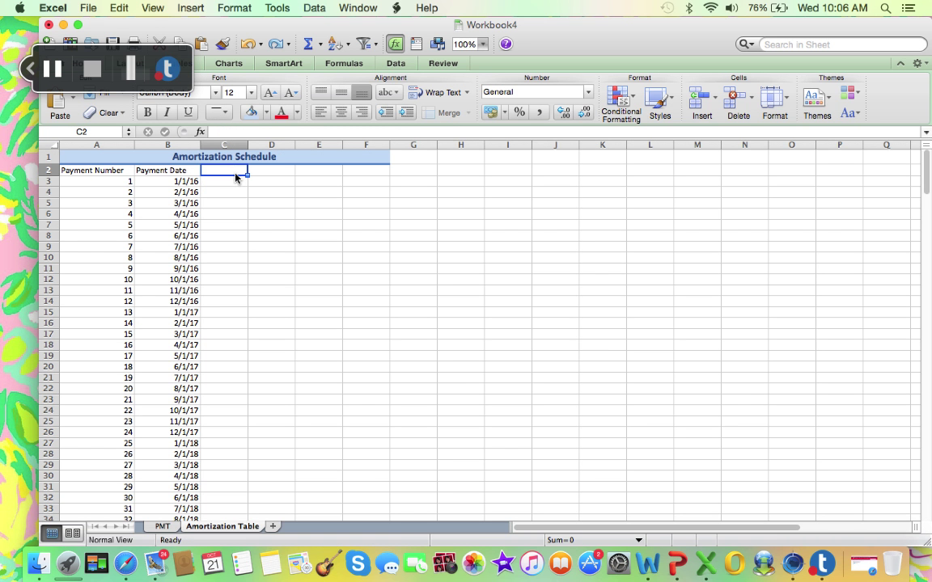
# Enter the column header "Payment Amount" in C2 and widen column C to fit it
pyautogui.write('Pay')
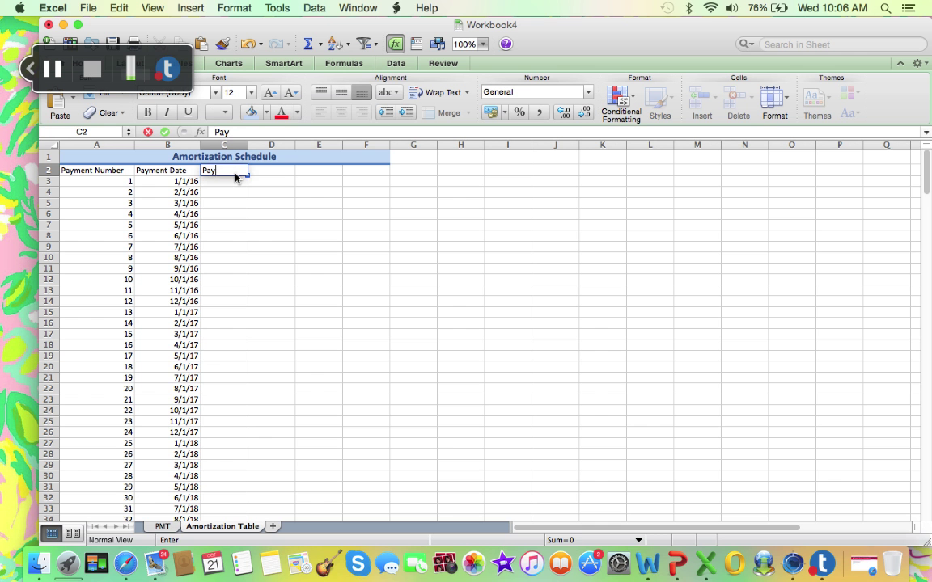
pyautogui.write('ment Amount')
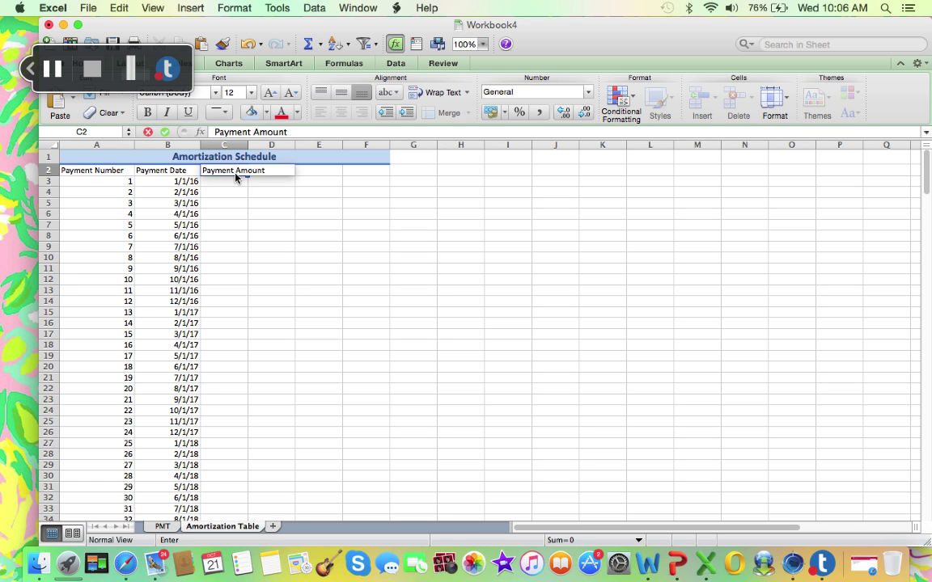
pyautogui.press('Return')
pyautogui.moveTo(256, 146); pyautogui.dragTo(268, 146)
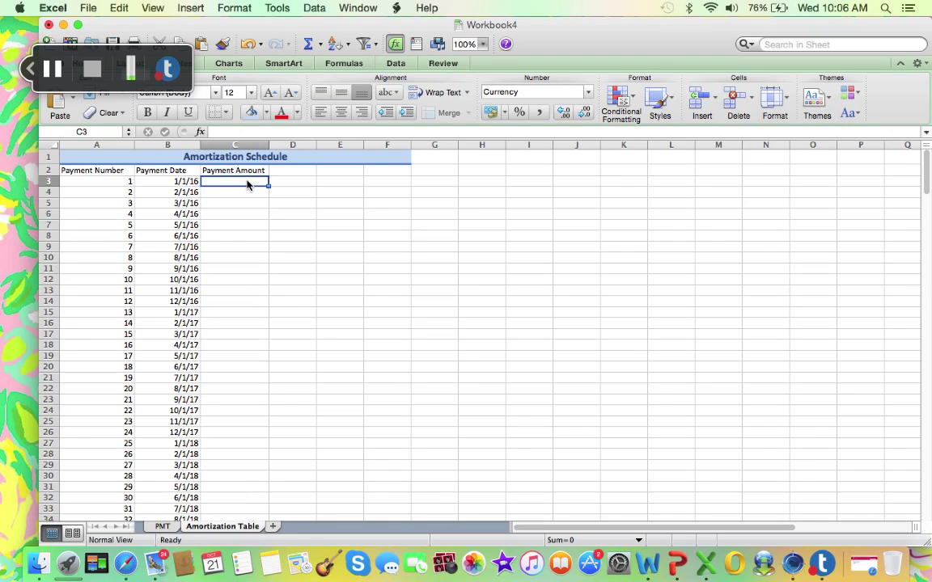
# Link C3 to the monthly payment on the PMT sheet with the absolute reference =PMT!$B$7
pyautogui.write('=')
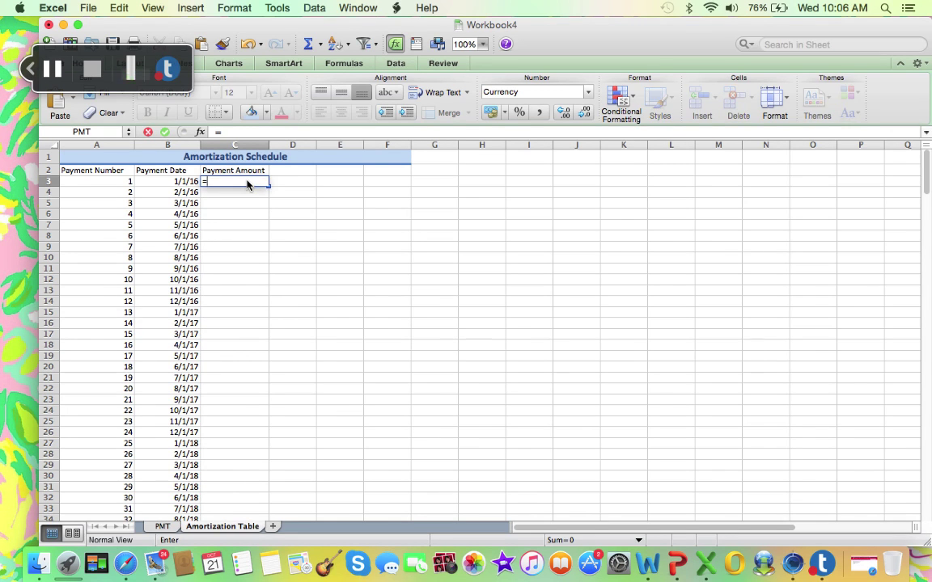
pyautogui.click(162, 527)
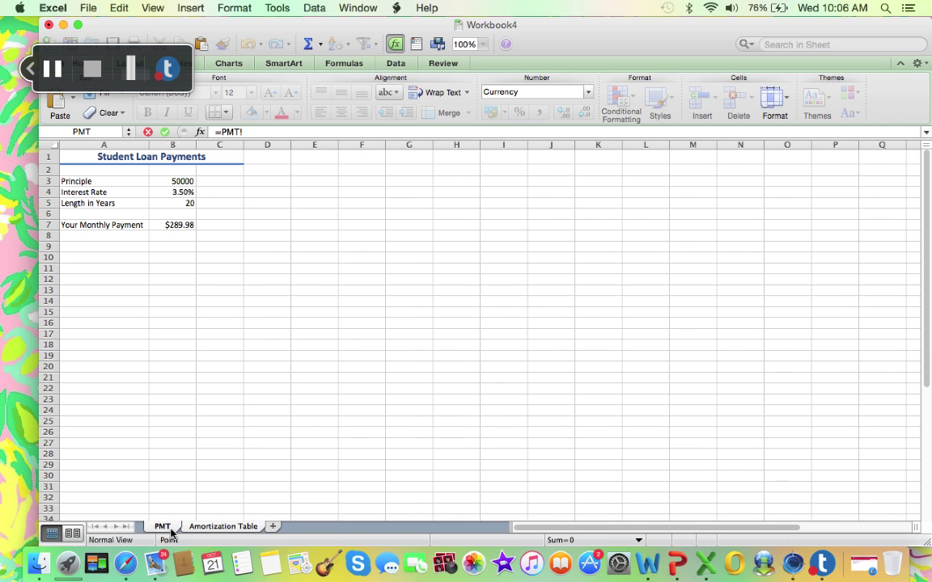
pyautogui.click(194, 233)
pyautogui.click(250, 136)
pyautogui.press('super+t')
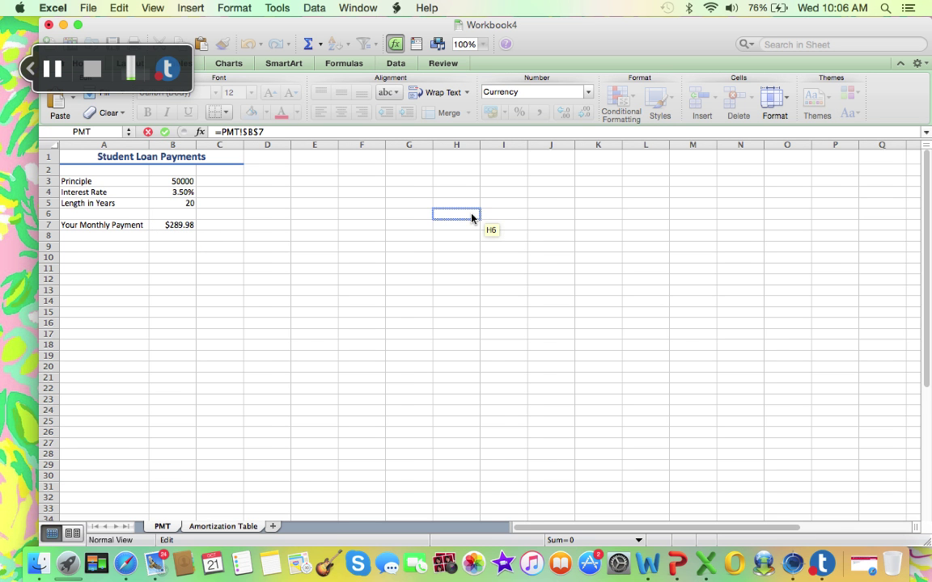
pyautogui.press('Return')
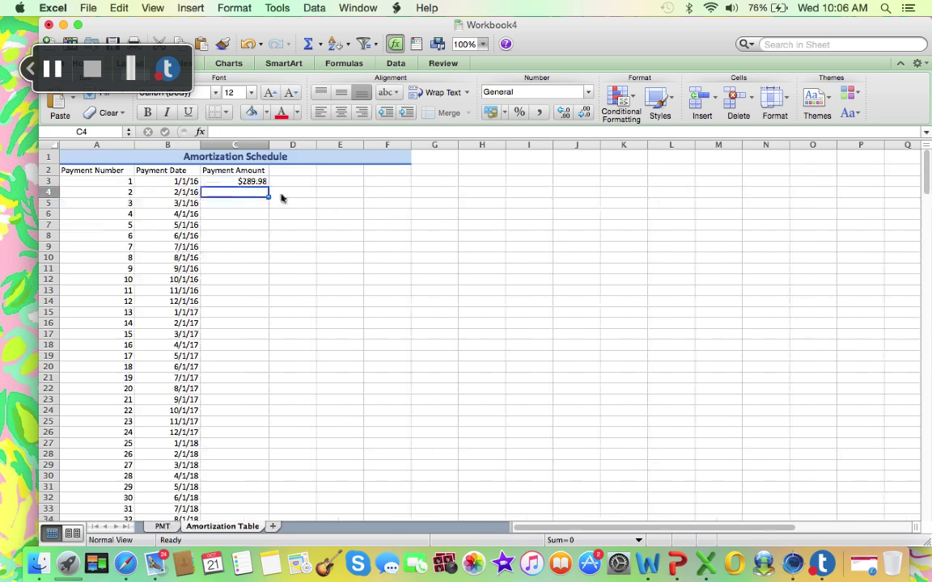
# Copy the payment formula from C3 down the Payment Amount column for the remaining payments
pyautogui.click(256, 182)
pyautogui.moveTo(268, 187)
pyautogui.mouseDown()
pyautogui.moveTo(279, 323)
pyautogui.moveTo(274, 534)
pyautogui.moveTo(272, 194)
pyautogui.mouseUp()
pyautogui.click(262, 208)
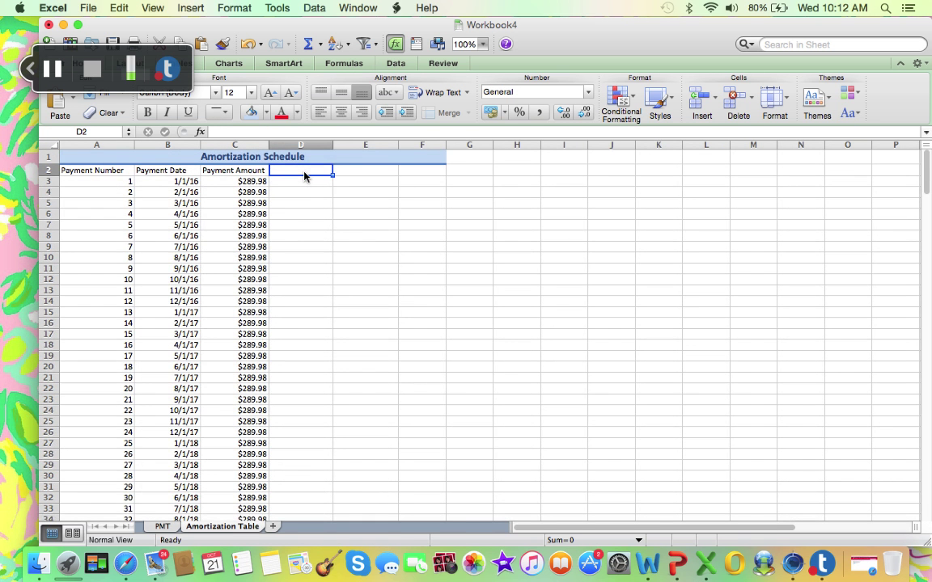
# Enter the column header "Interest Owed" in D2 and begin an IPMT formula in D3 with the monthly rate PMT!$B$4/12
pyautogui.write('Interest Owed')
pyautogui.press('Return')
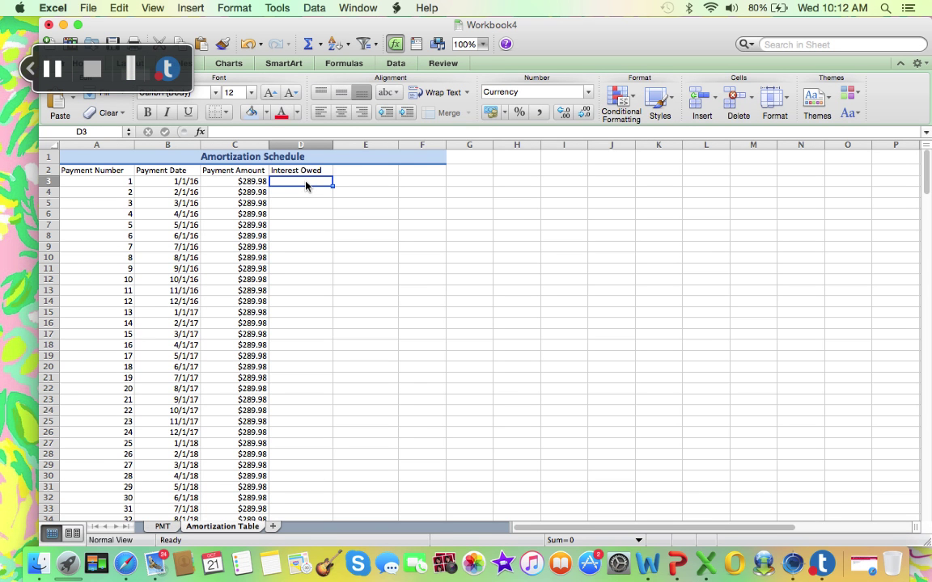
pyautogui.write('=IPMT')
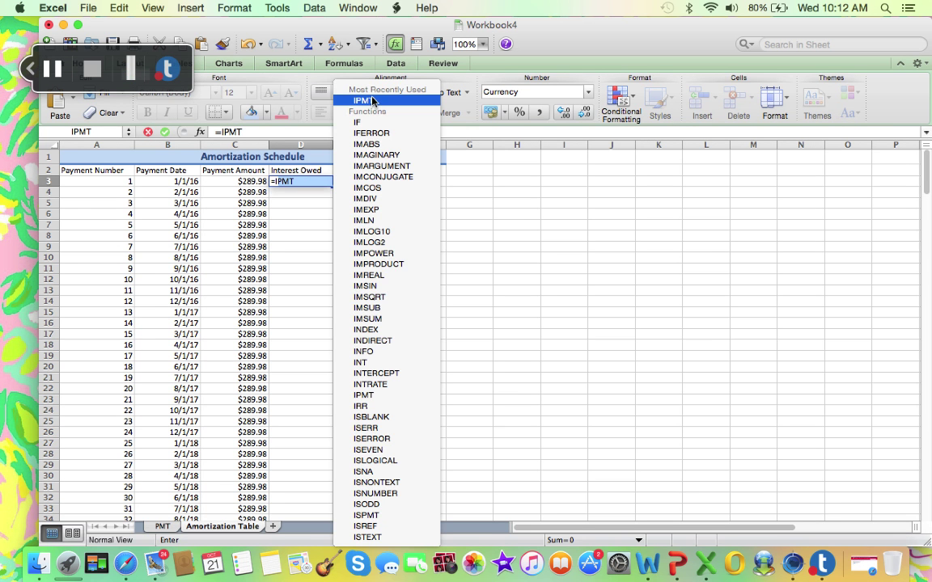
pyautogui.doubleClick(371, 100)
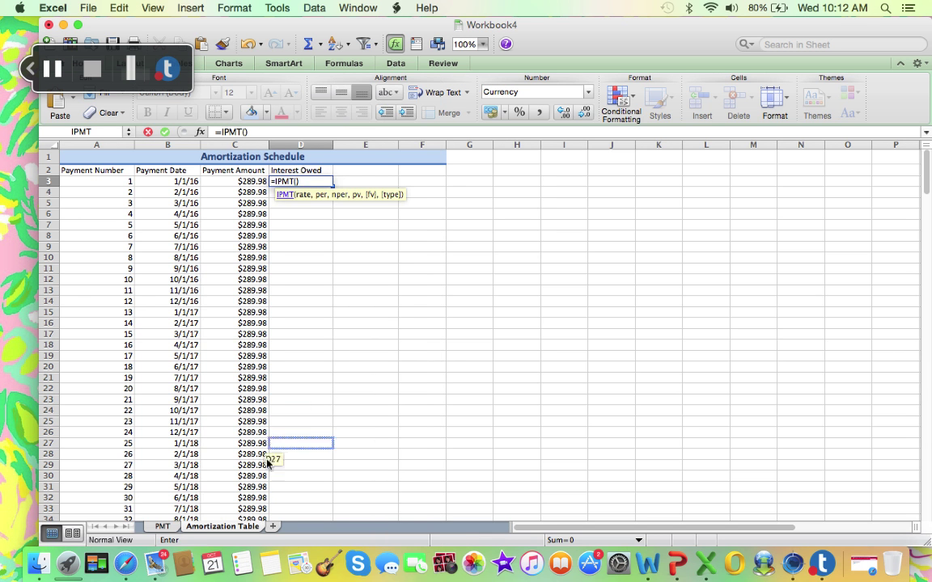
pyautogui.click(174, 529)
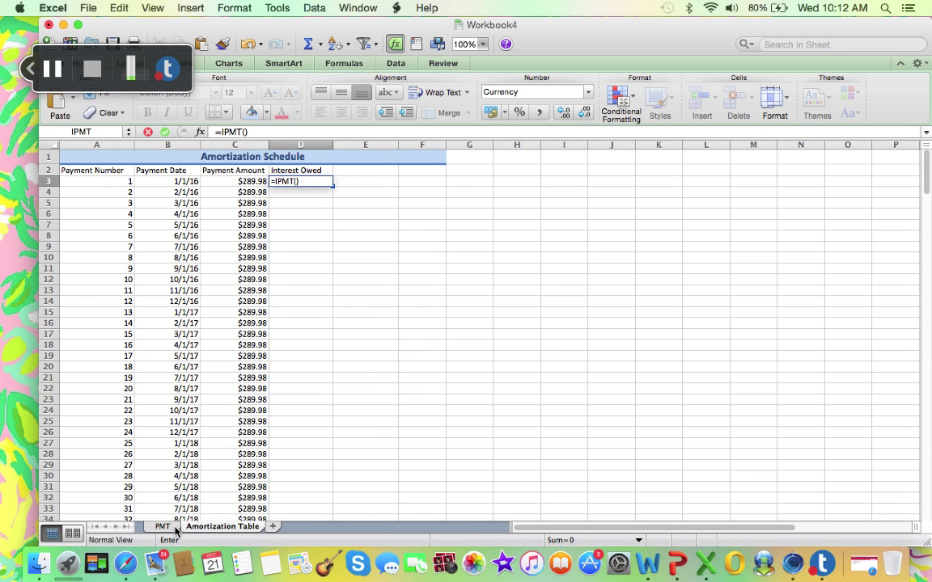
pyautogui.click(175, 528)
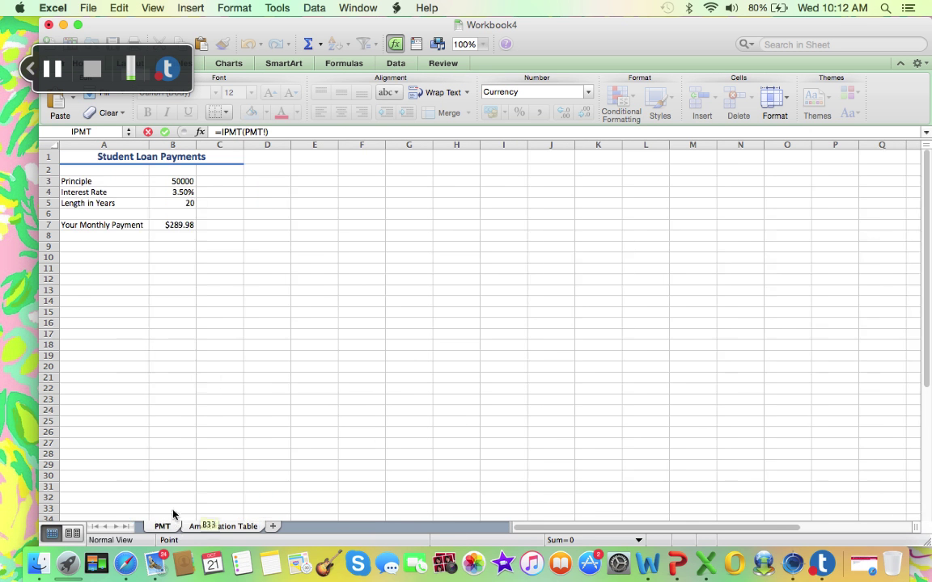
pyautogui.click(195, 196)
pyautogui.click(251, 129)
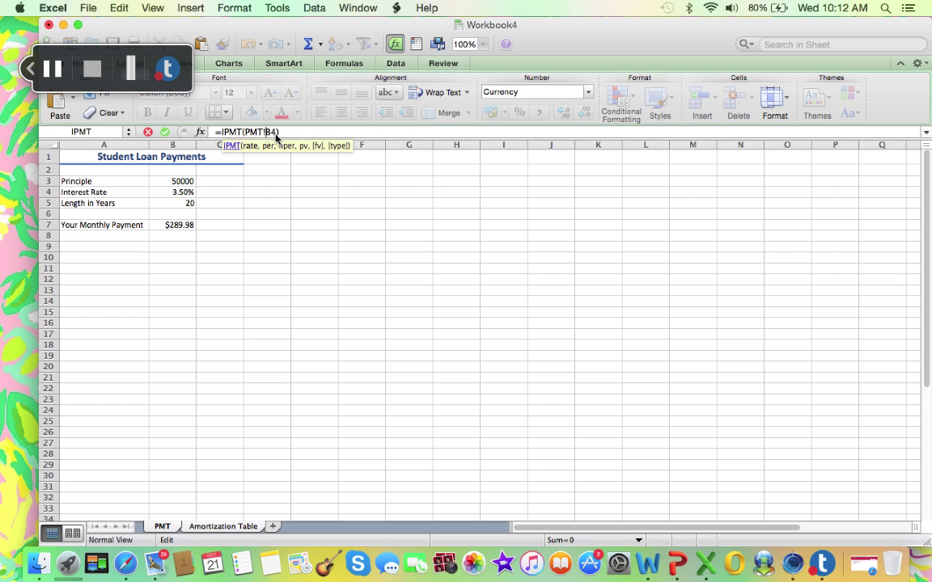
pyautogui.press('super+t')
pyautogui.write('/12,')
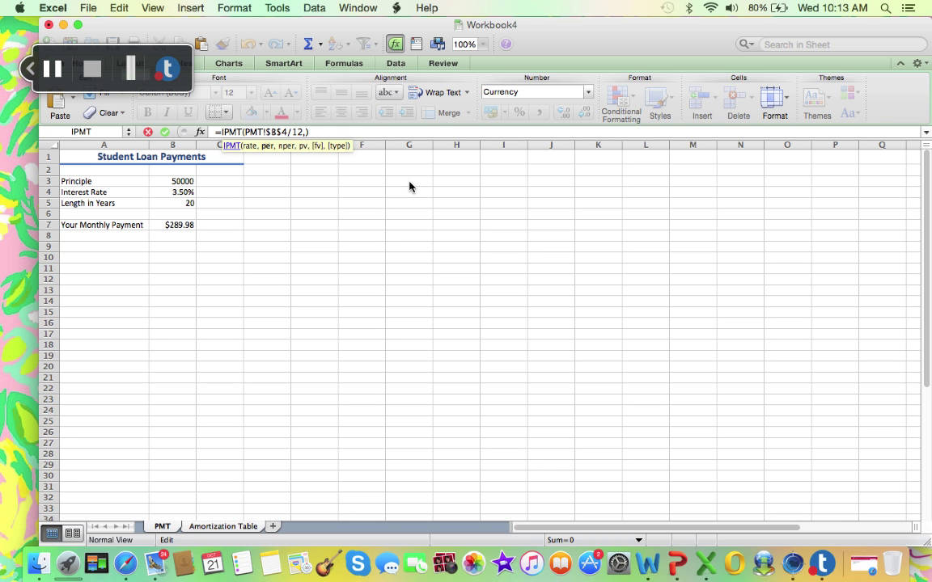
# Add period 1 and the number of periods PMT!$B$5*12 to the D3 interest formula
pyautogui.write('1,')
pyautogui.click(193, 208)
pyautogui.write(')')
pyautogui.press('super+t')
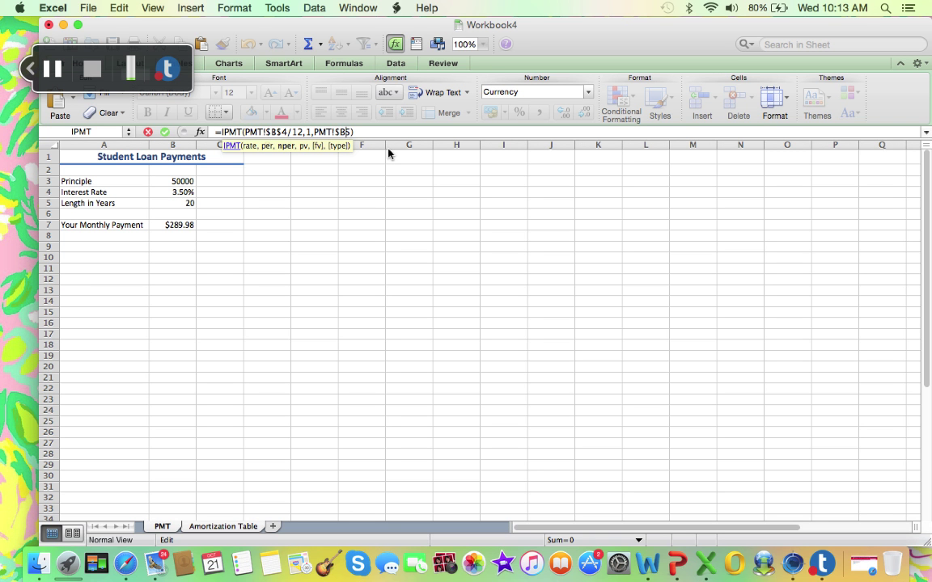
pyautogui.write('*12,')
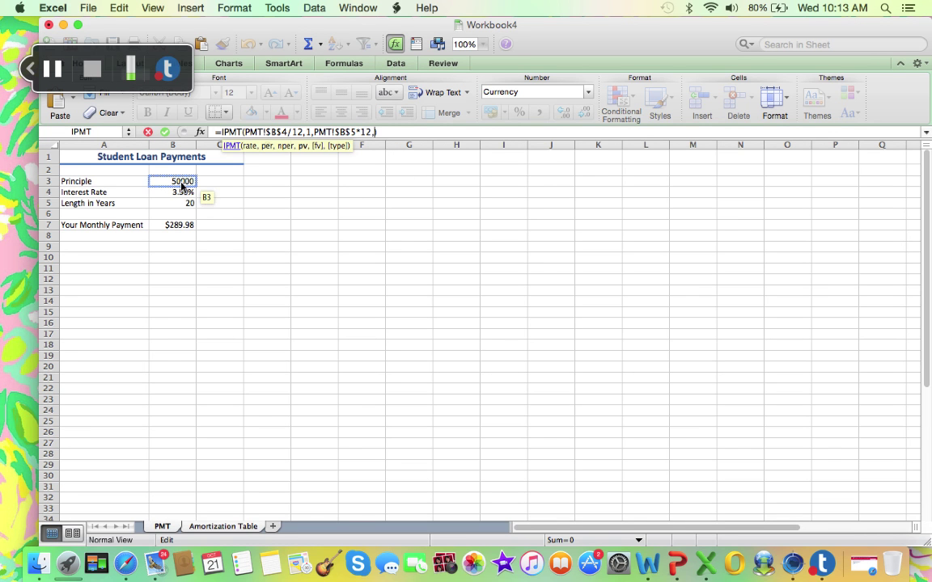
# Complete the D3 interest formula with the negative principal from PMT!B3 as present value and 0 as future value
pyautogui.click(181, 186)
pyautogui.click(384, 132)
pyautogui.write('-PMT!B3')
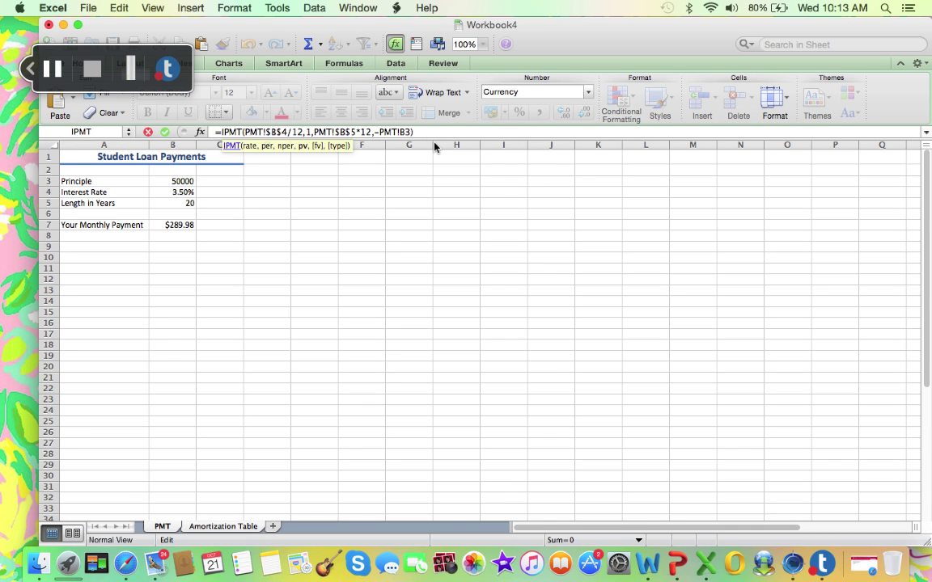
pyautogui.write(',0')
pyautogui.press('Return')
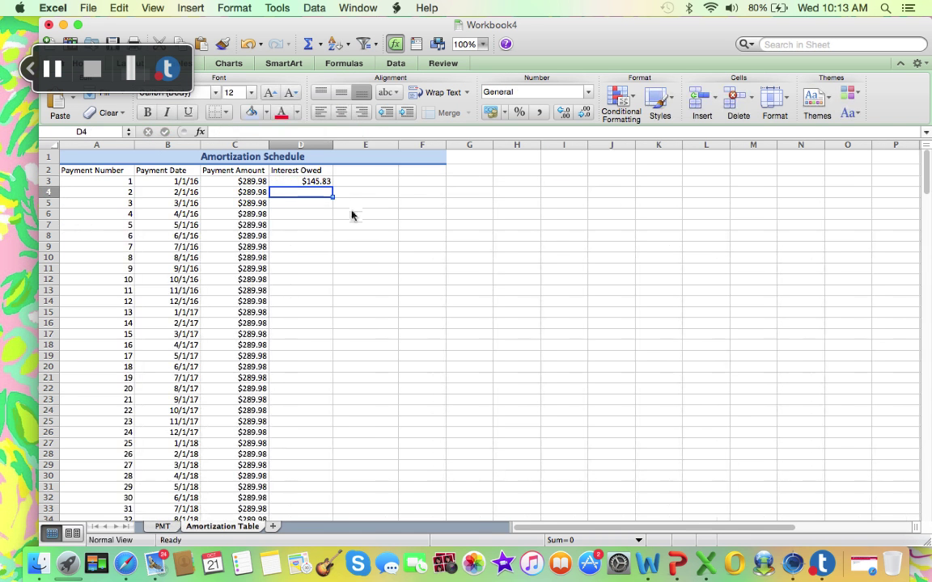
# Enter the column header "Paid On Principle" in E2 and calculate the first principal payment in E3 with =C3-D3
pyautogui.click(360, 172)
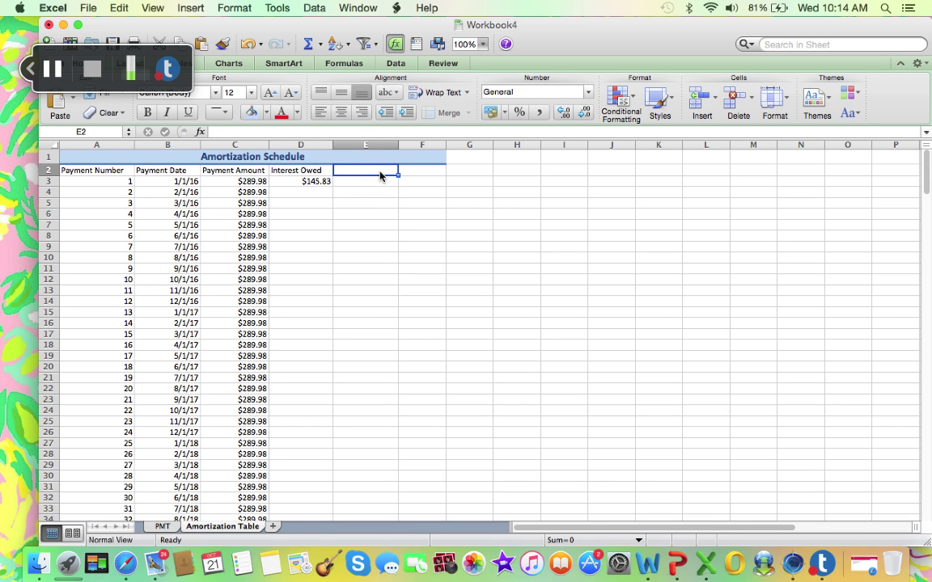
pyautogui.write('Paid On Principle')
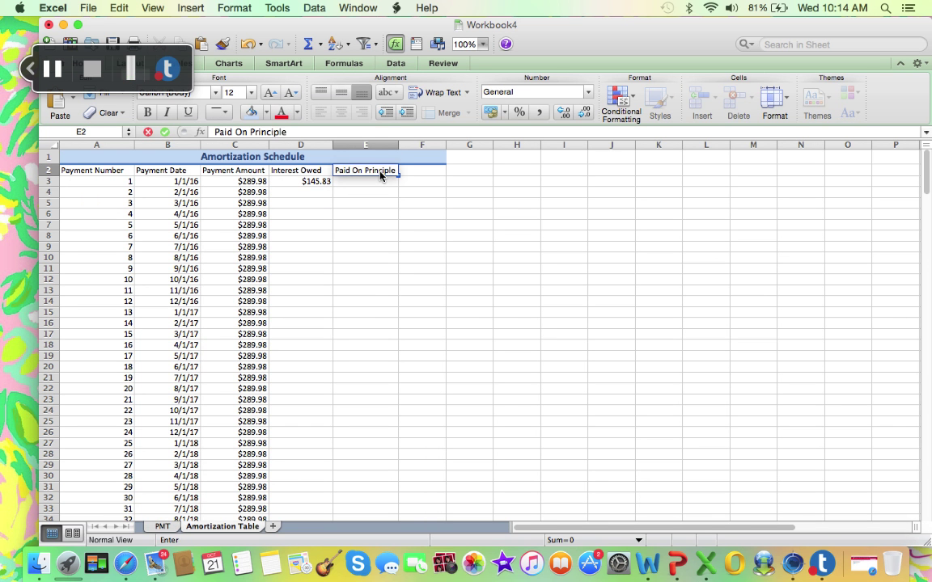
pyautogui.press('Return')
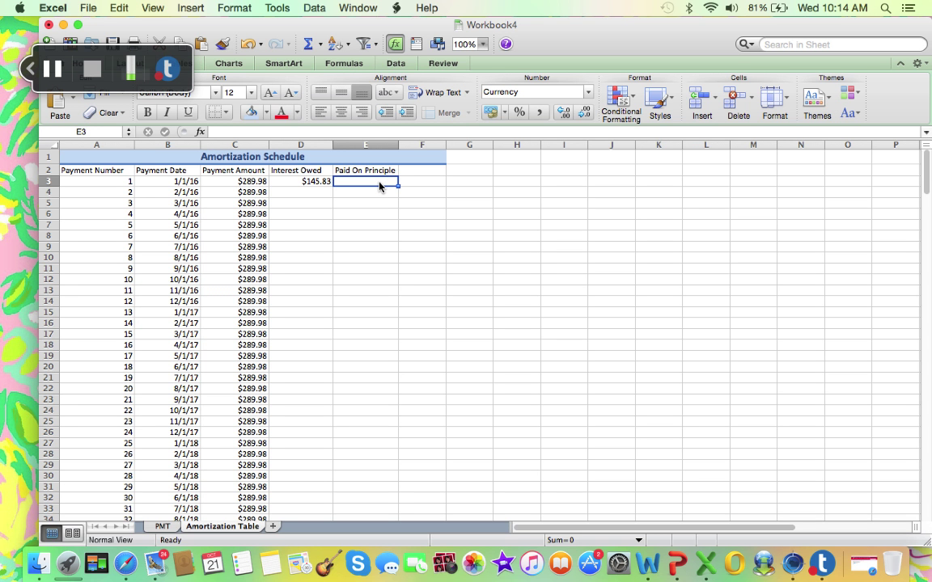
pyautogui.write('=')
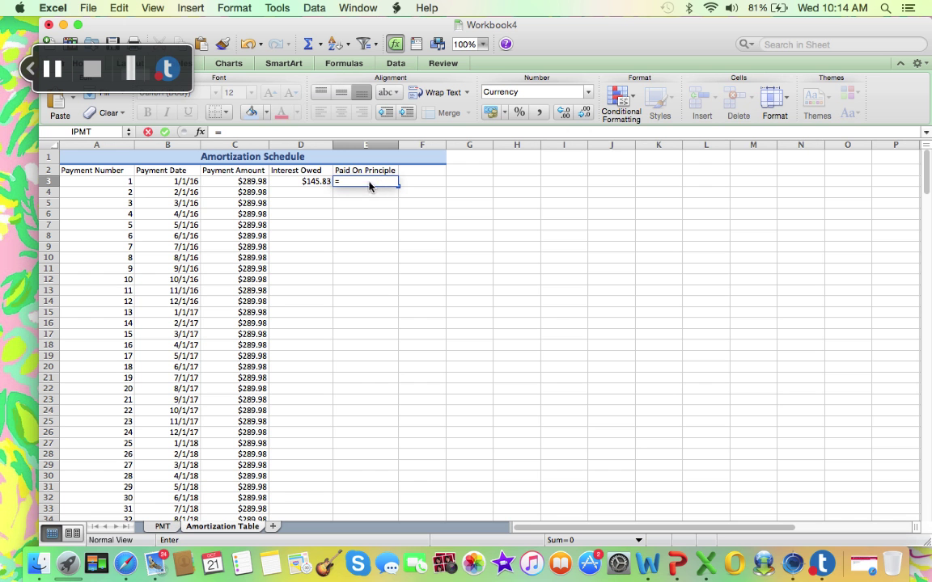
pyautogui.click(250, 185)
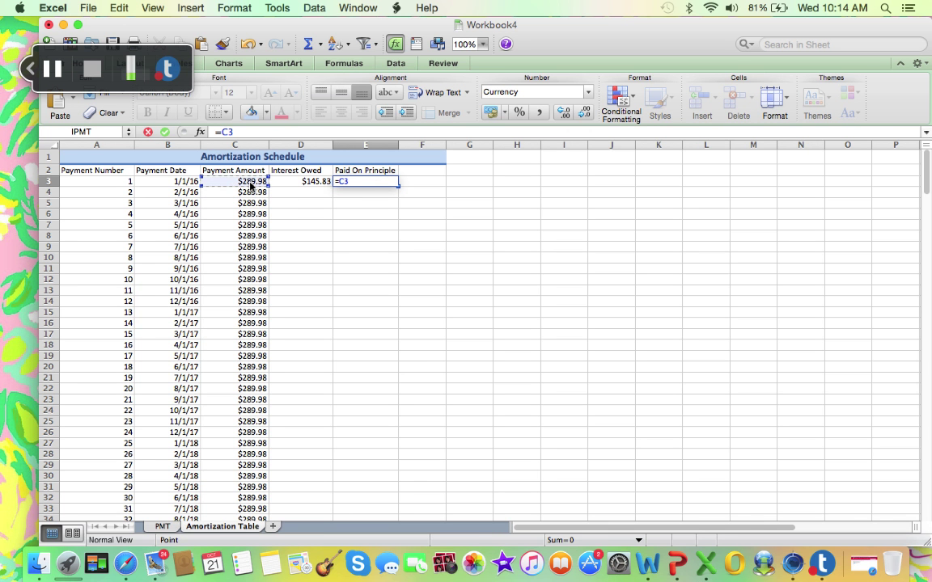
pyautogui.write('-')
pyautogui.click(311, 186)
pyautogui.press('Return')
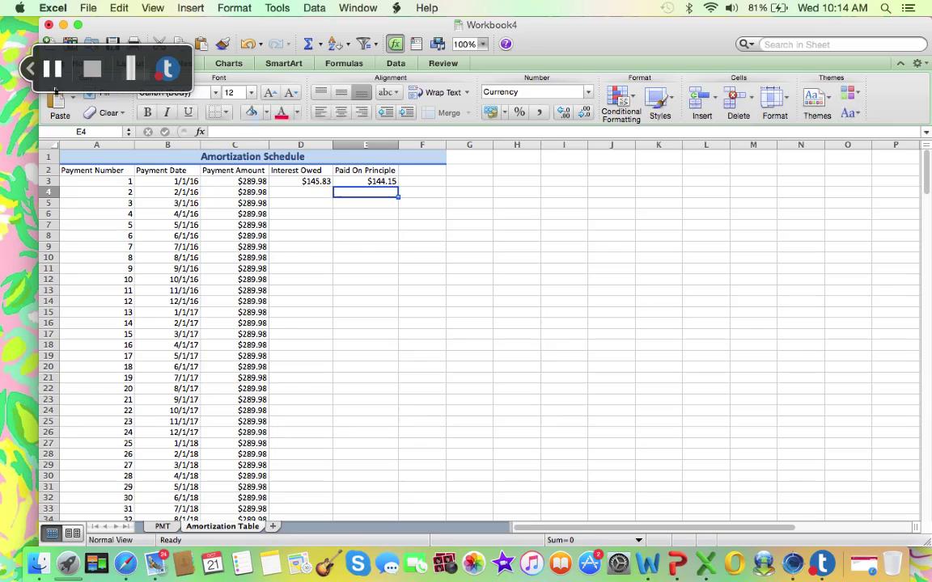
# Copy the Paid On Principle formula from E3 into E4
pyautogui.click(386, 184)
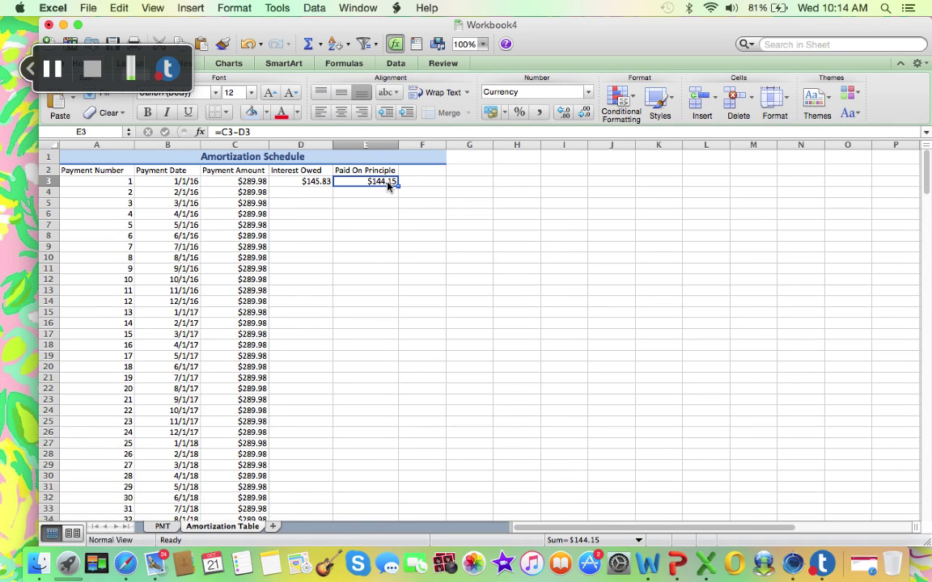
pyautogui.rightClick(387, 186)
pyautogui.click(412, 202)
pyautogui.click(381, 196)
pyautogui.rightClick(382, 196)
pyautogui.click(406, 229)
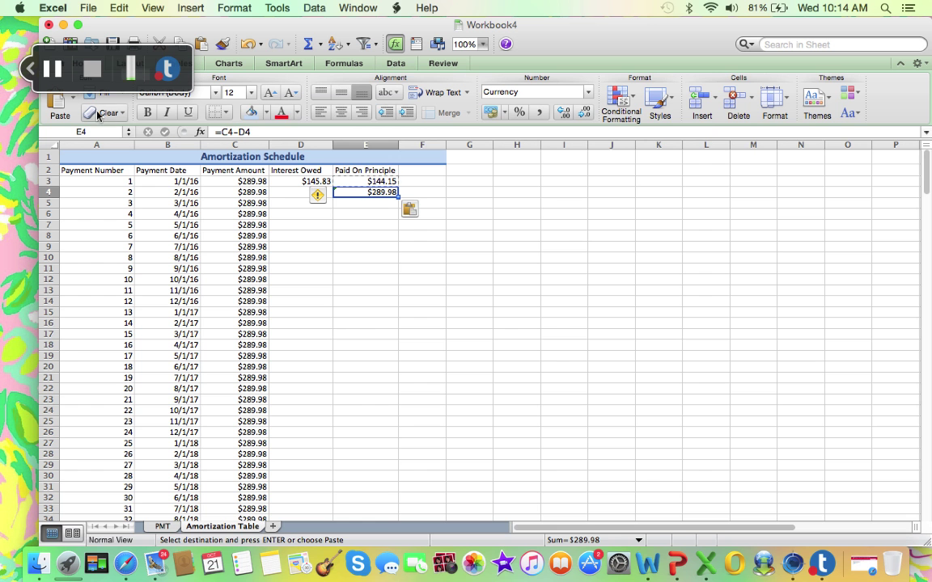
# Enter the column header "Balance" in F2
pyautogui.click(437, 173)
pyautogui.write('Balance')
pyautogui.press('Return')
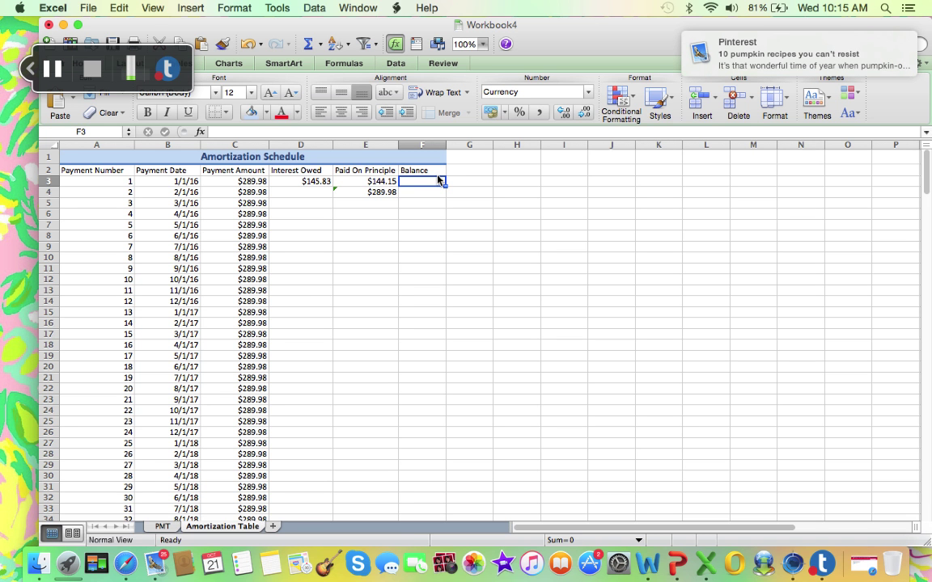
# Begin the balance formula in F3 with the absolute reference to the loan principal, =PMT!$B$3-
pyautogui.write('=PMT')
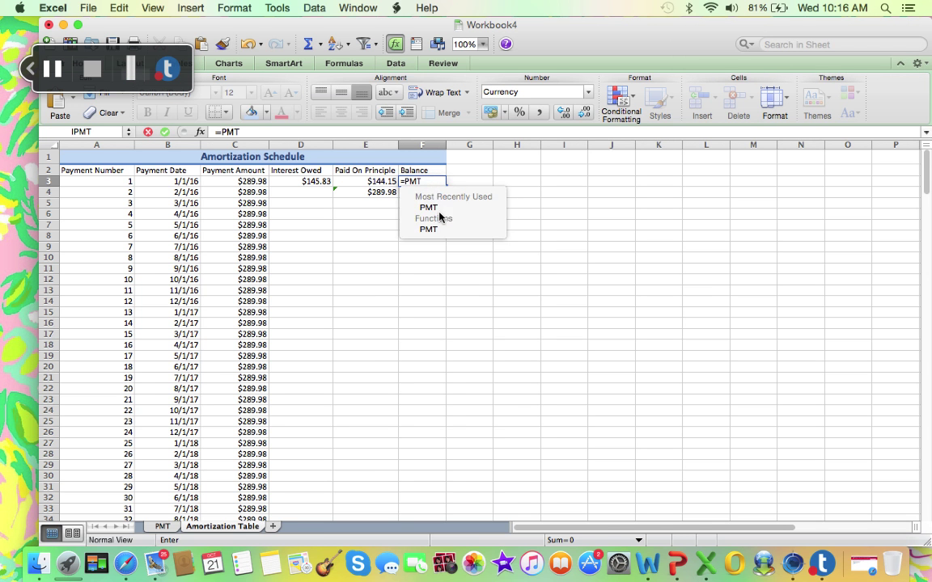
pyautogui.press('BackSpace')
pyautogui.press('BackSpace')
pyautogui.press('BackSpace')
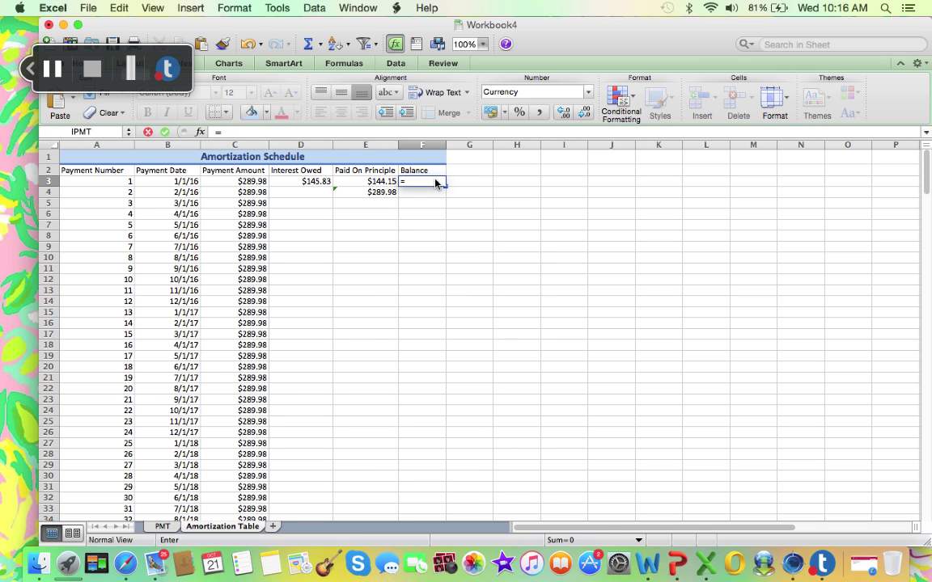
pyautogui.click(163, 526)
pyautogui.click(185, 182)
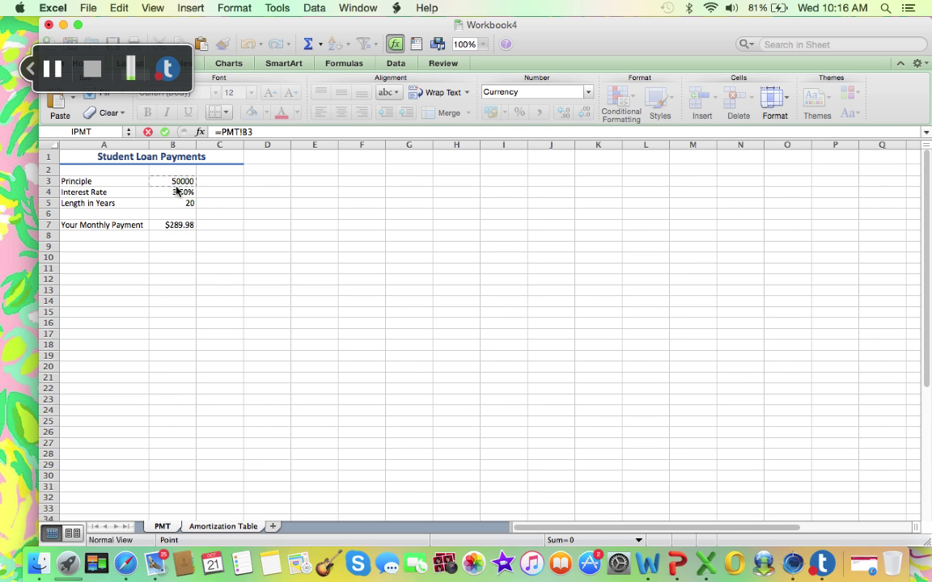
pyautogui.click(250, 134)
pyautogui.write('$')
pyautogui.press('Right')
pyautogui.write('$')
pyautogui.press('Right')
pyautogui.write('-')
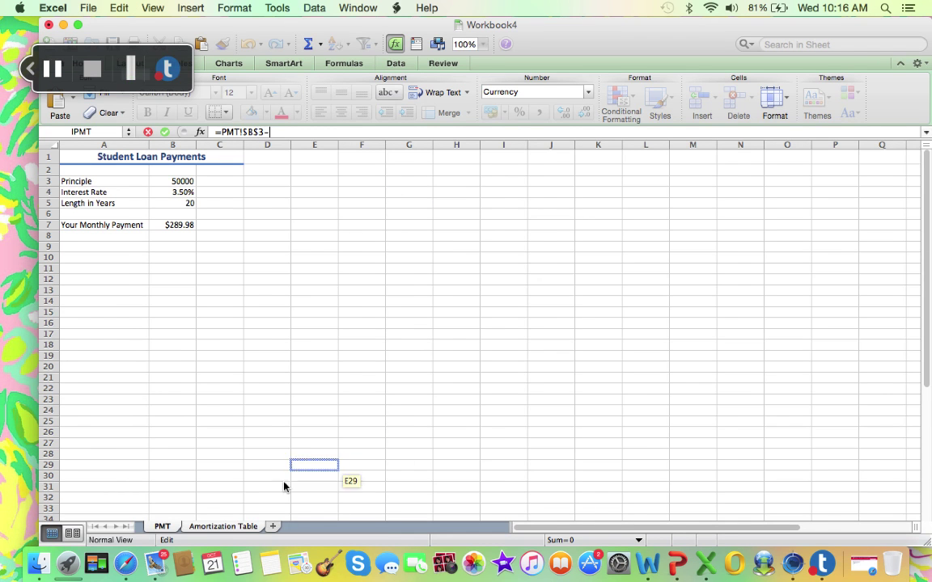
# Complete the F3 balance formula by subtracting the first Paid On Principle amount as the absolute reference 'Amortization Table'!$E$3
pyautogui.click(239, 529)
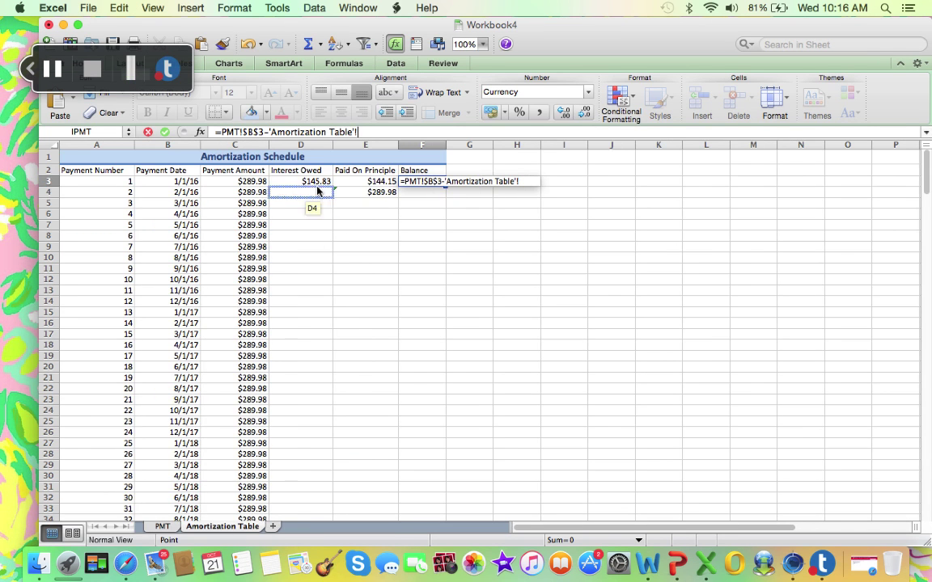
pyautogui.click(383, 183)
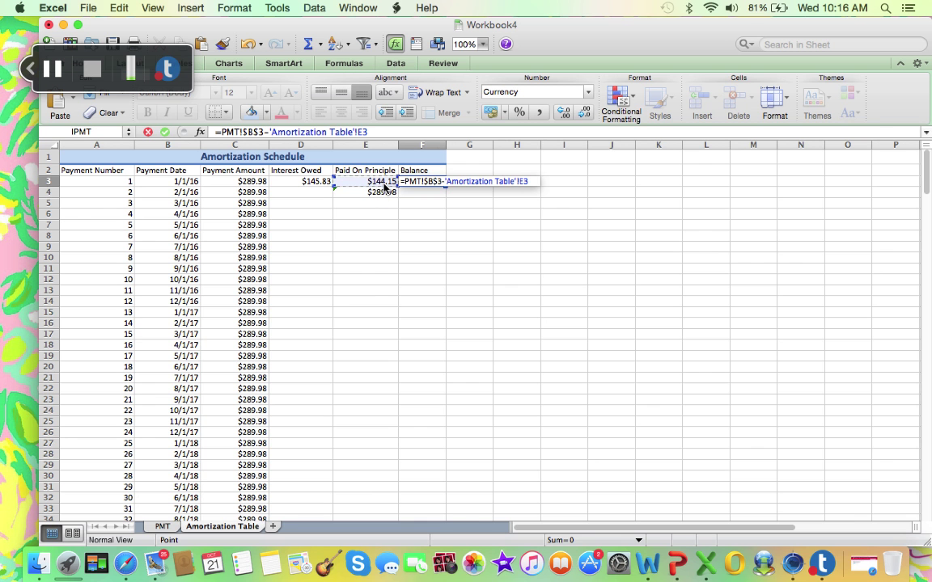
pyautogui.click(497, 185)
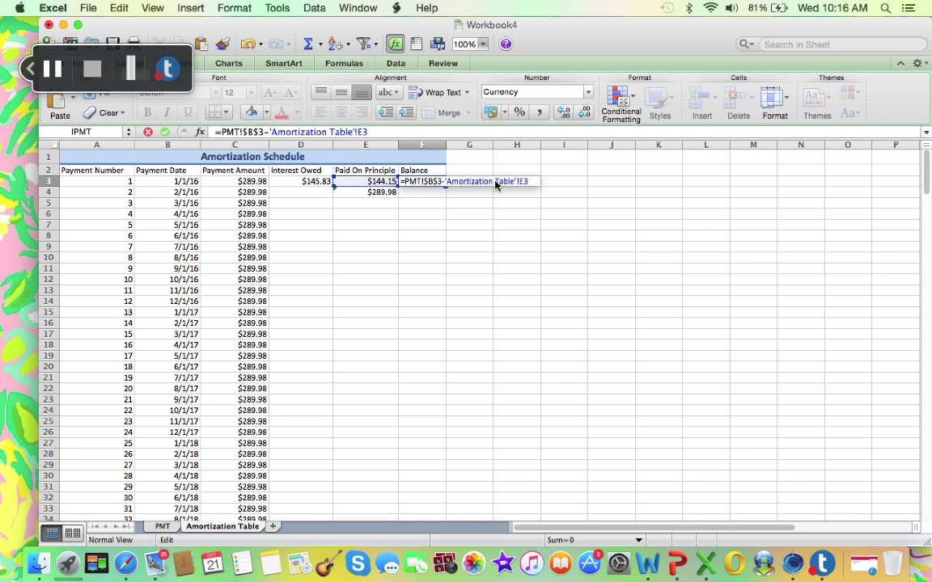
pyautogui.write('$B')
pyautogui.write('$E$')
pyautogui.press('Return')
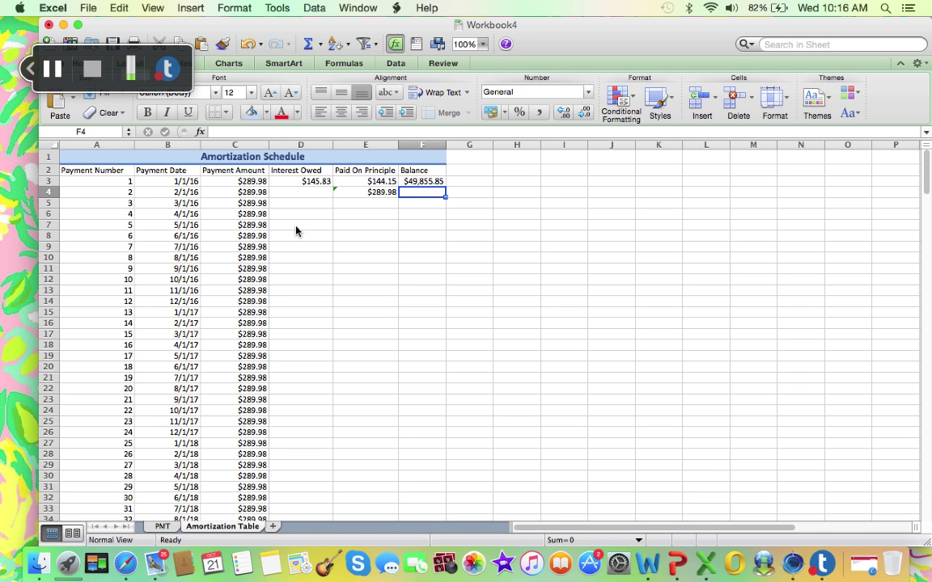
pyautogui.click(318, 195)
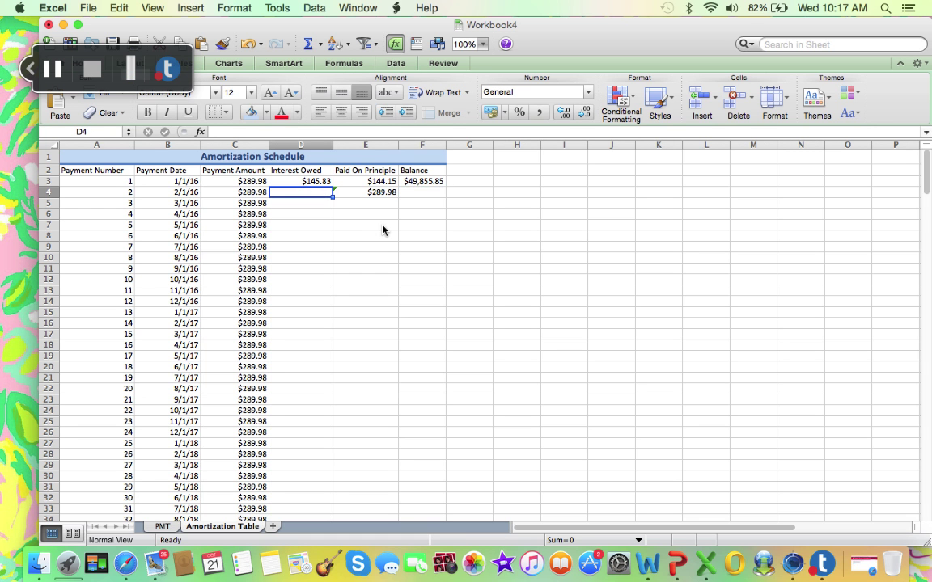
pyautogui.write('=')
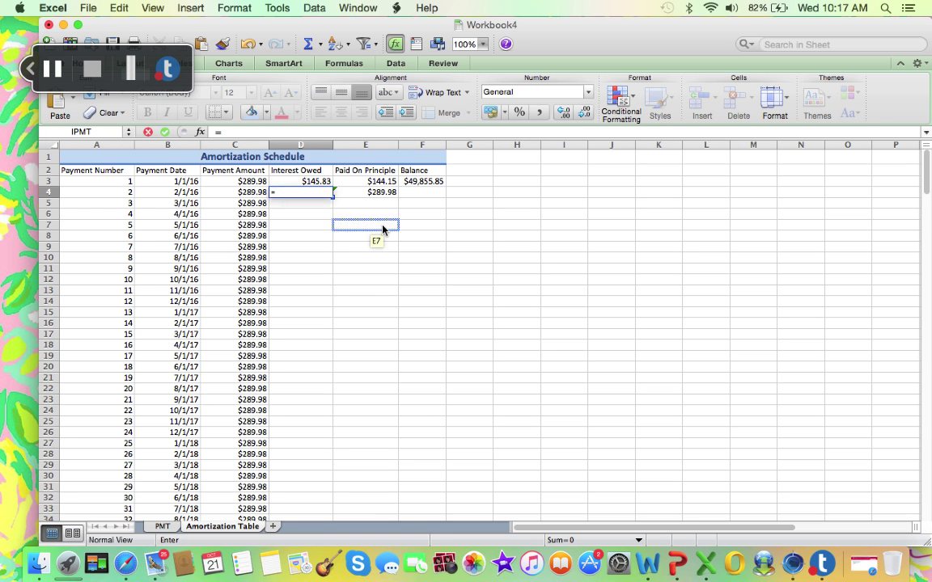
pyautogui.write('IPMT')
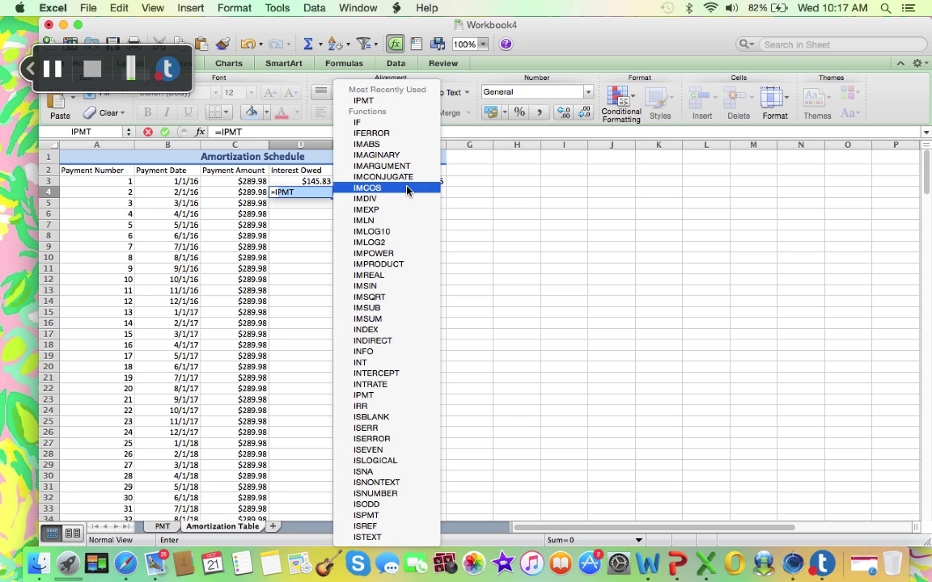
pyautogui.doubleClick(398, 101)
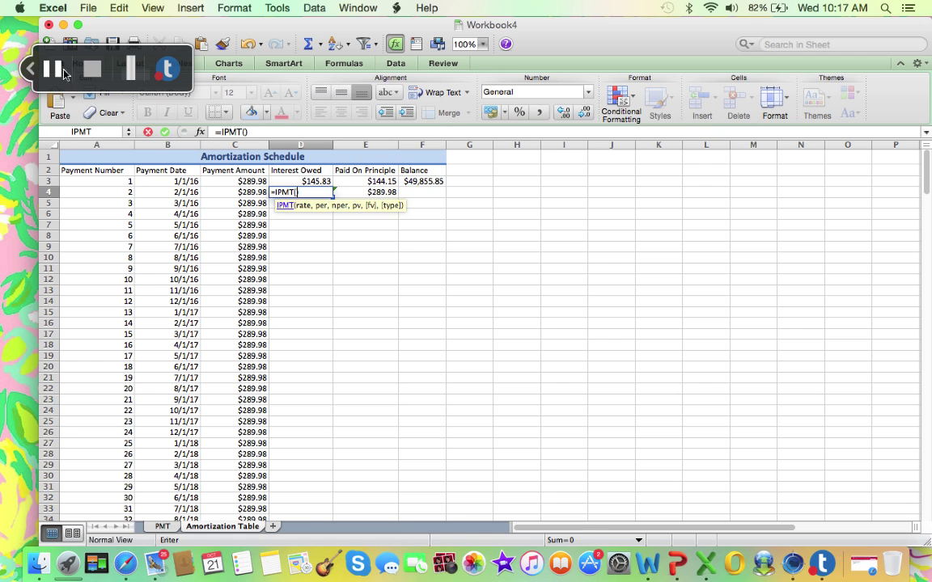
pyautogui.press('BackSpace')
pyautogui.press('BackSpace')
pyautogui.press('BackSpace')
pyautogui.press('BackSpace')
pyautogui.press('BackSpace')
pyautogui.press('BackSpace')
# Begin an IPMT formula in D4 with the monthly rate from the loan's interest rate, PMT!$B$4/12
pyautogui.write('=I')
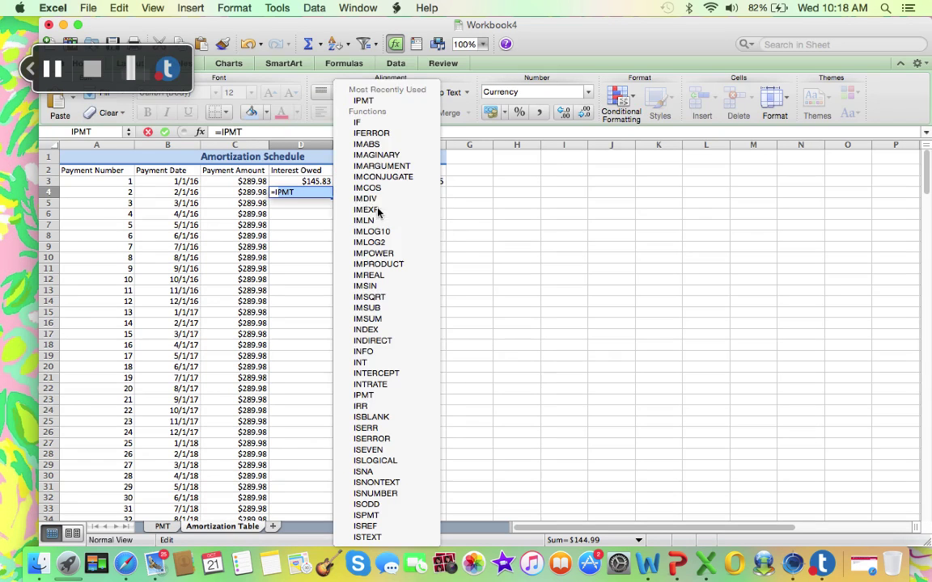
pyautogui.doubleClick(346, 100)
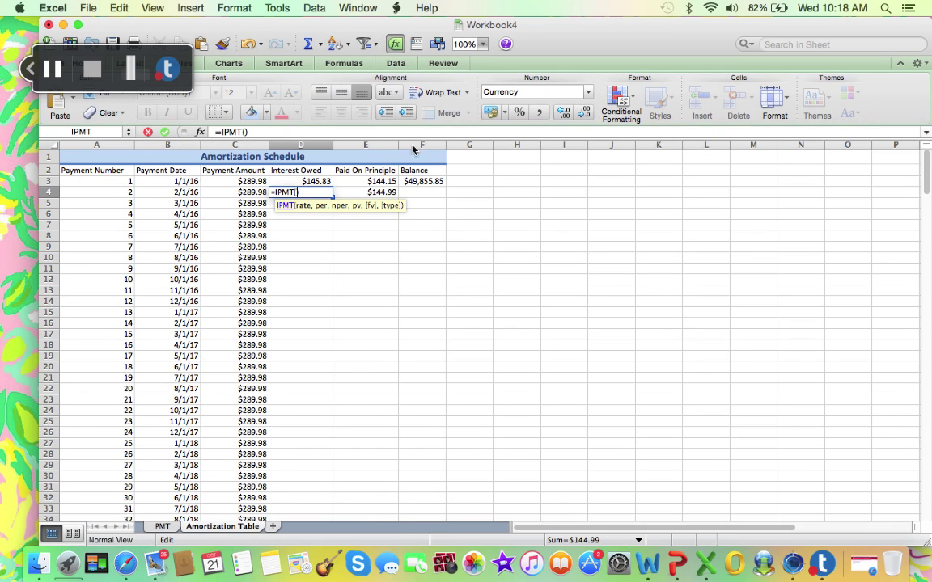
pyautogui.click(173, 527)
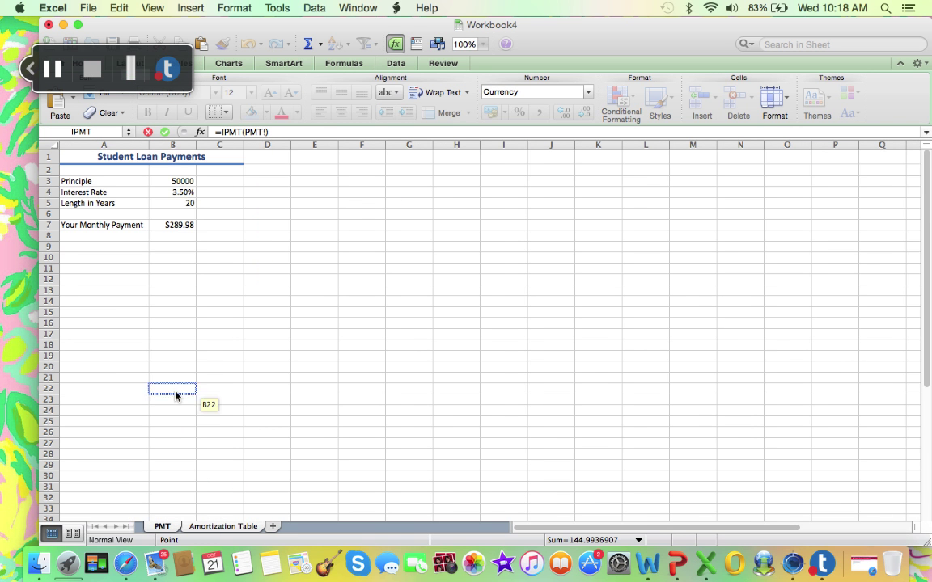
pyautogui.click(192, 195)
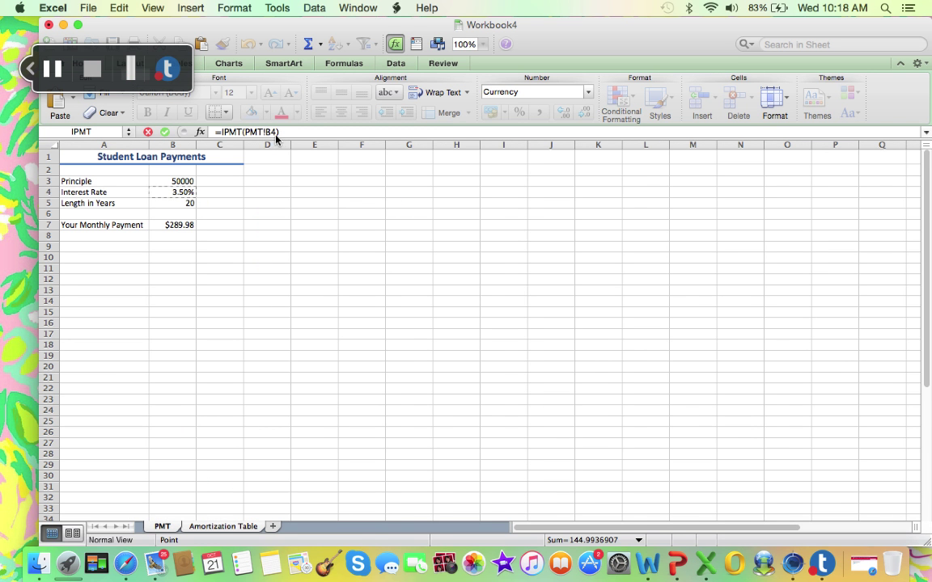
pyautogui.click(282, 134)
pyautogui.write('$')
pyautogui.press('Right')
pyautogui.write('$4/12,')
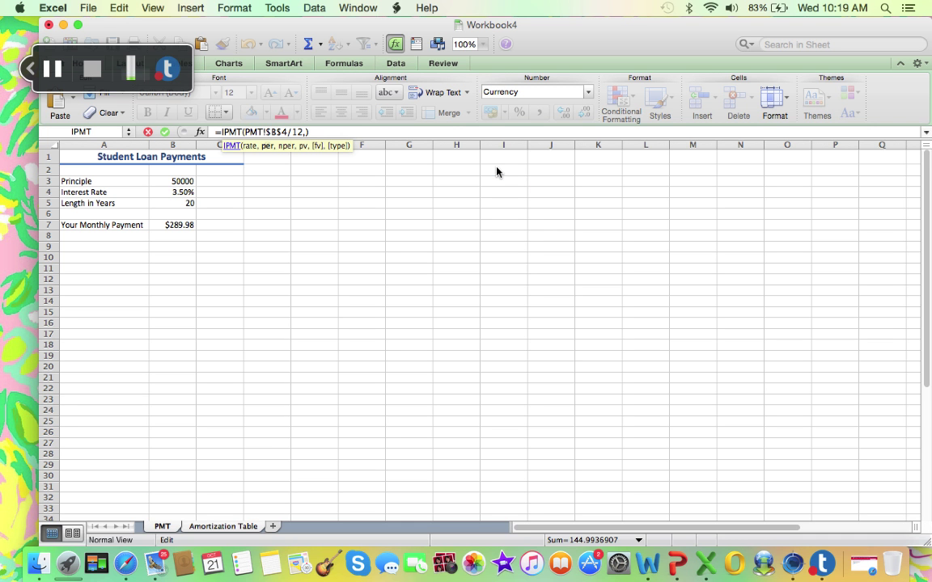
# Add the second payment number as the IPMT period argument with the absolute reference 'Amortization Table'!$A$4
pyautogui.click(242, 524)
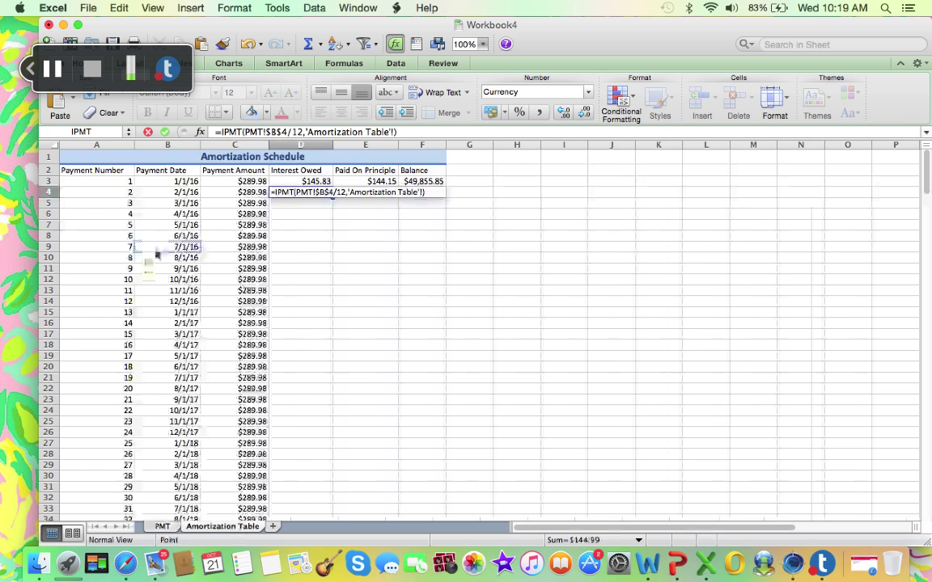
pyautogui.click(119, 194)
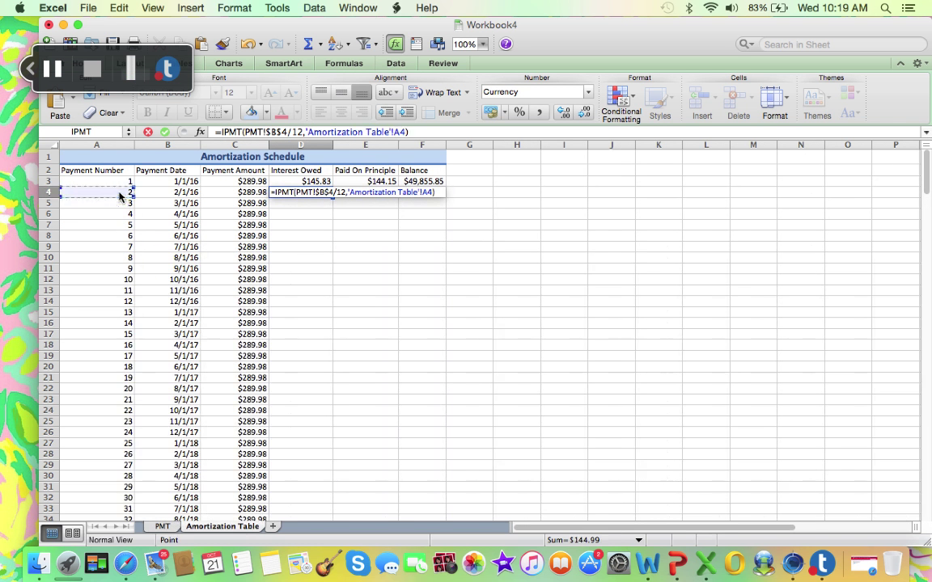
pyautogui.click(405, 132)
pyautogui.write(')')
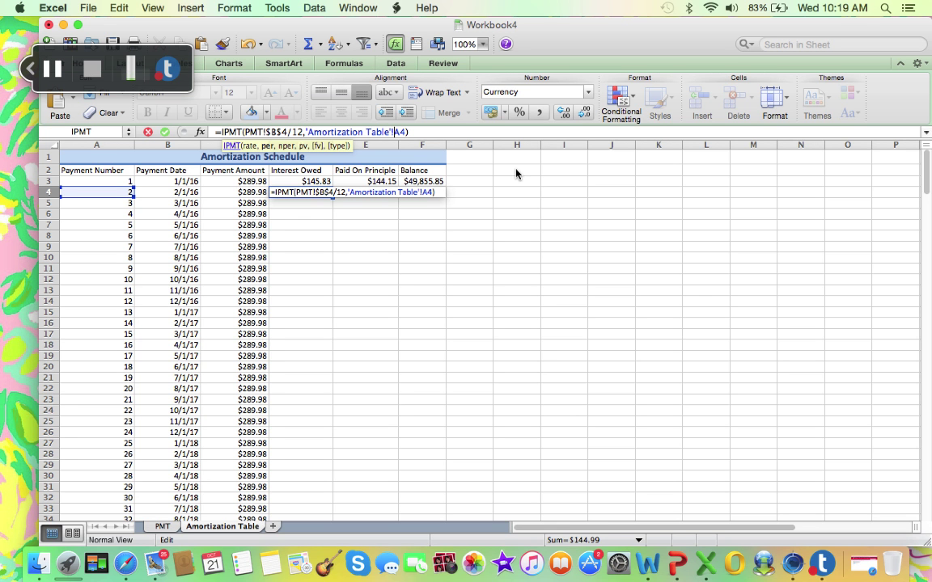
pyautogui.write('$')
pyautogui.press('Right')
pyautogui.write('$')
pyautogui.press('Right')
pyautogui.write(',')
# Add the number of periods to the D4 formula as the loan length in years times twelve, PMT!$B$5*12
pyautogui.click(171, 527)
pyautogui.click(191, 207)
pyautogui.click(440, 132)
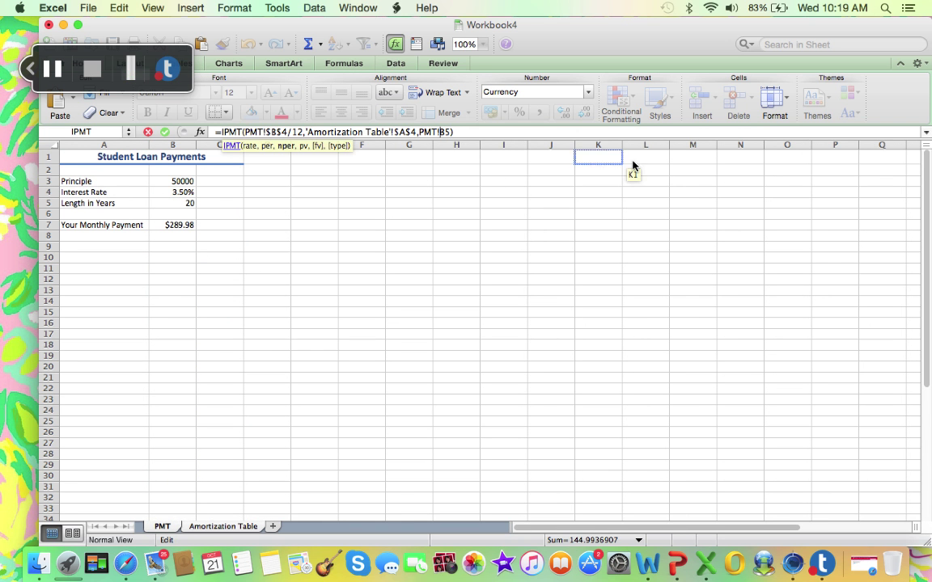
pyautogui.press('super+t')
pyautogui.write('*12,')
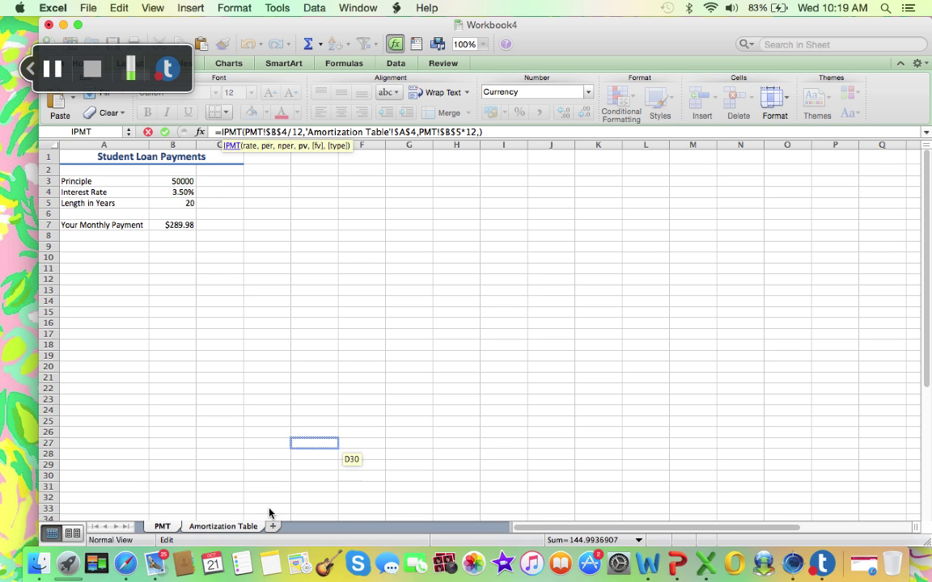
# Finish the D4 IPMT formula with the negative previous balance -'Amortization Table'!F3 as present value and 0 as future value
pyautogui.click(243, 527)
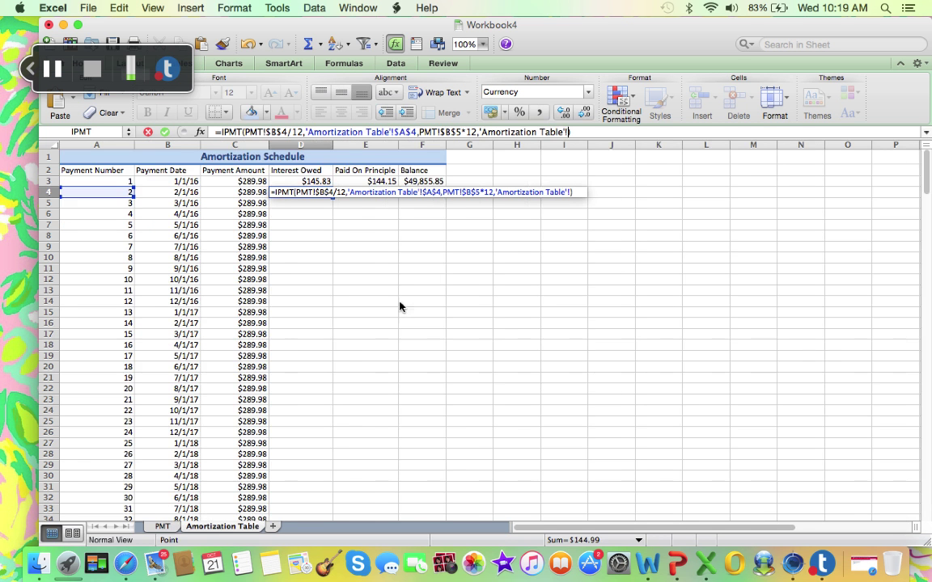
pyautogui.click(423, 182)
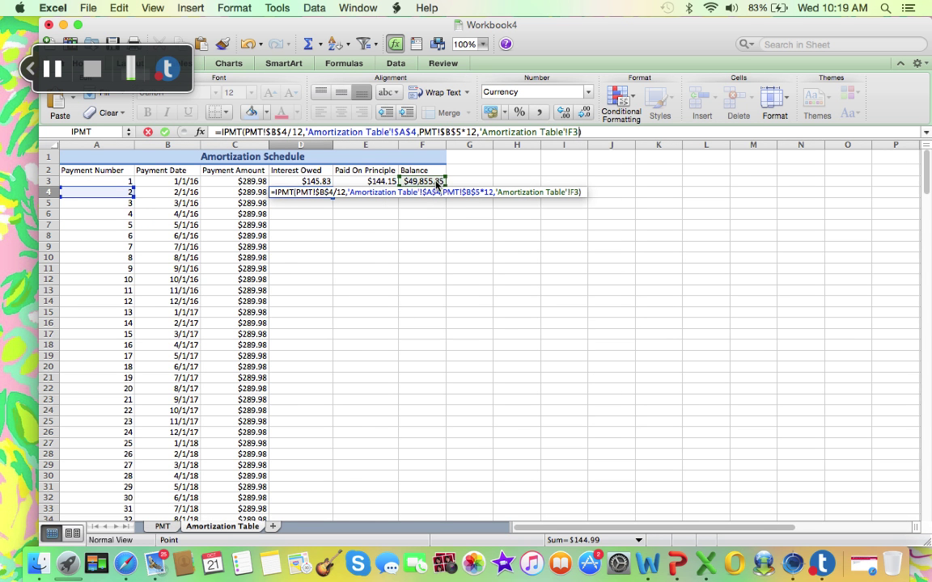
pyautogui.click(486, 133)
pyautogui.write('-')
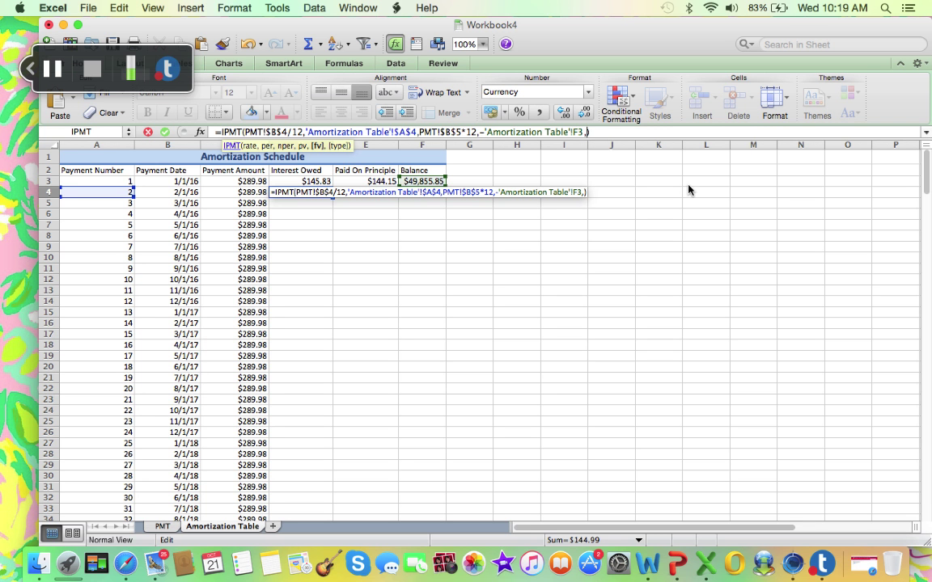
pyautogui.write(',0')
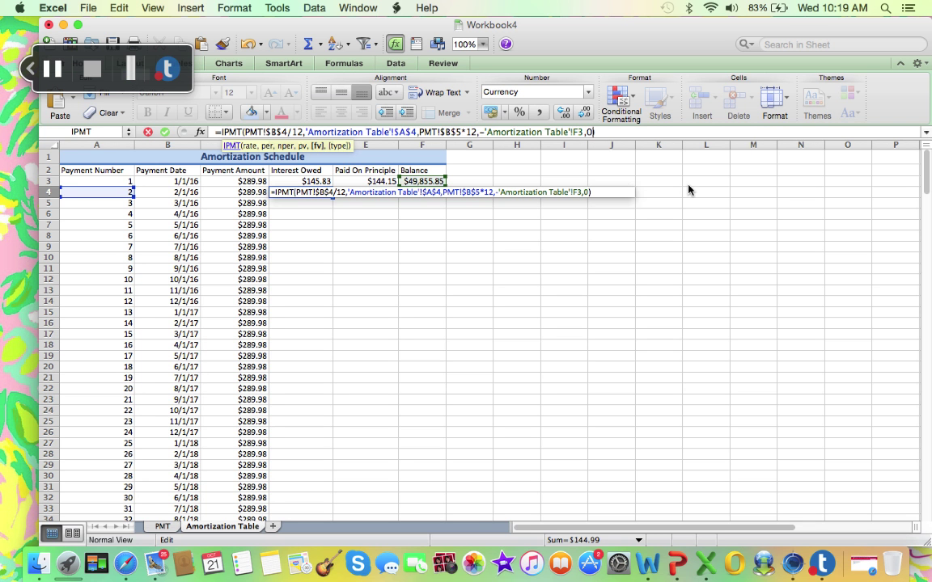
pyautogui.press('Return')
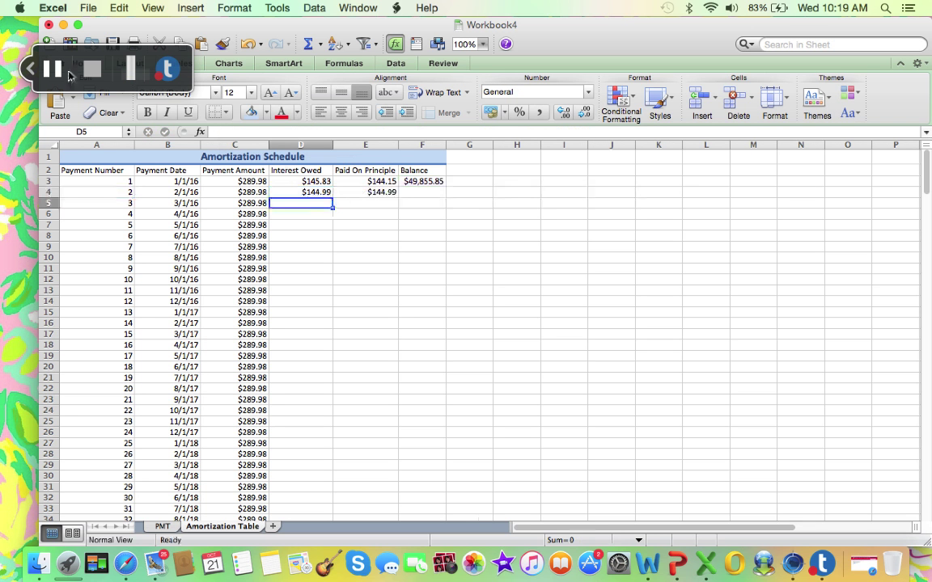
# Enter the second balance formula =F3-E4 in F4
pyautogui.click(429, 197)
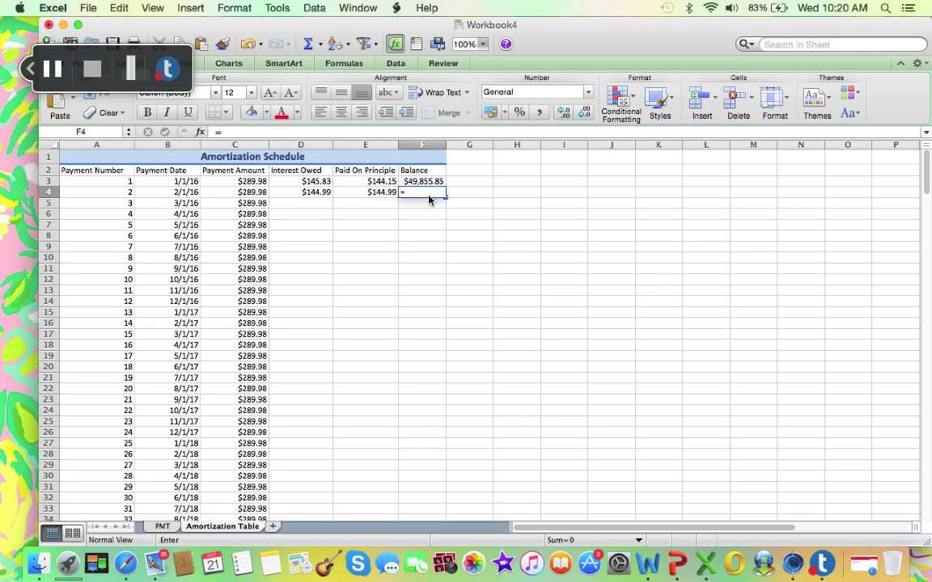
pyautogui.write('=')
pyautogui.click(431, 184)
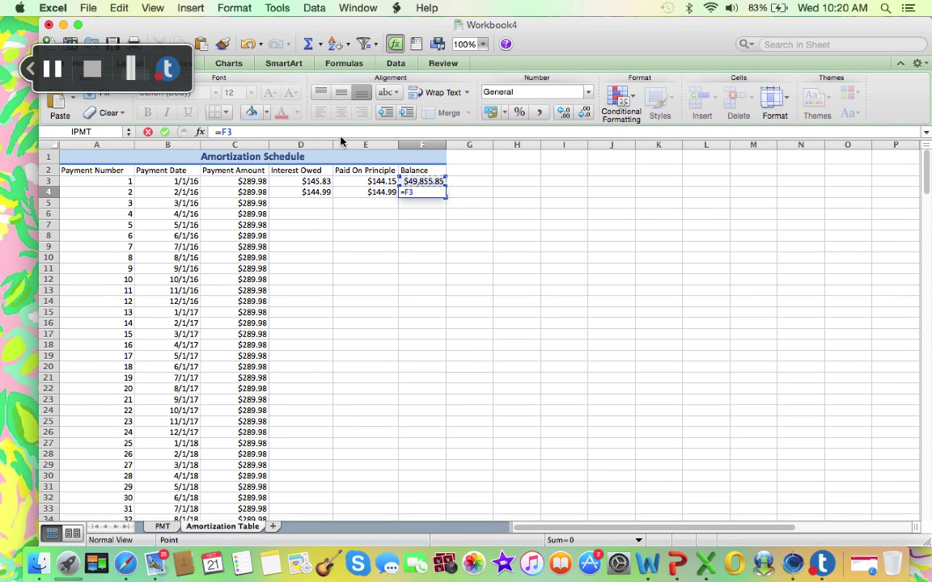
pyautogui.write('-')
pyautogui.click(373, 197)
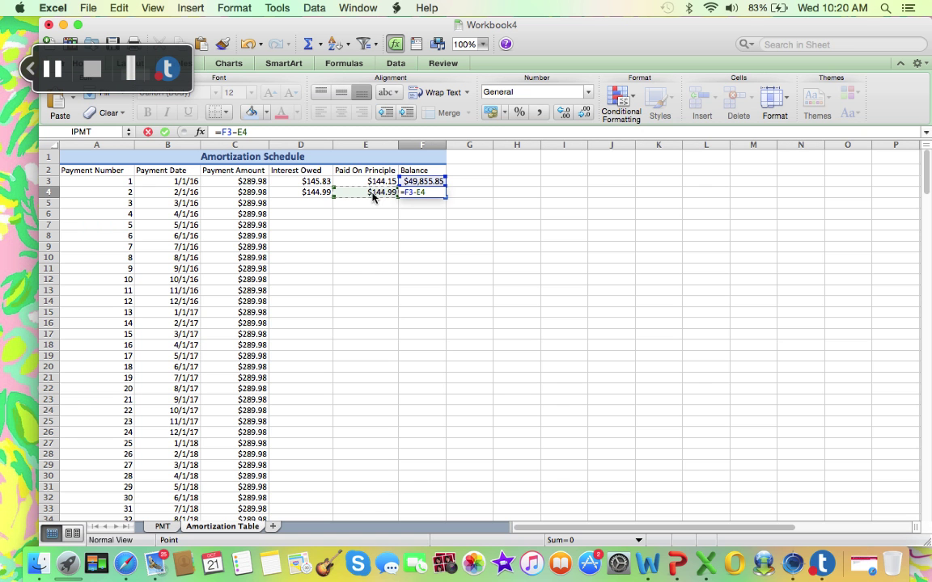
pyautogui.press('Return')
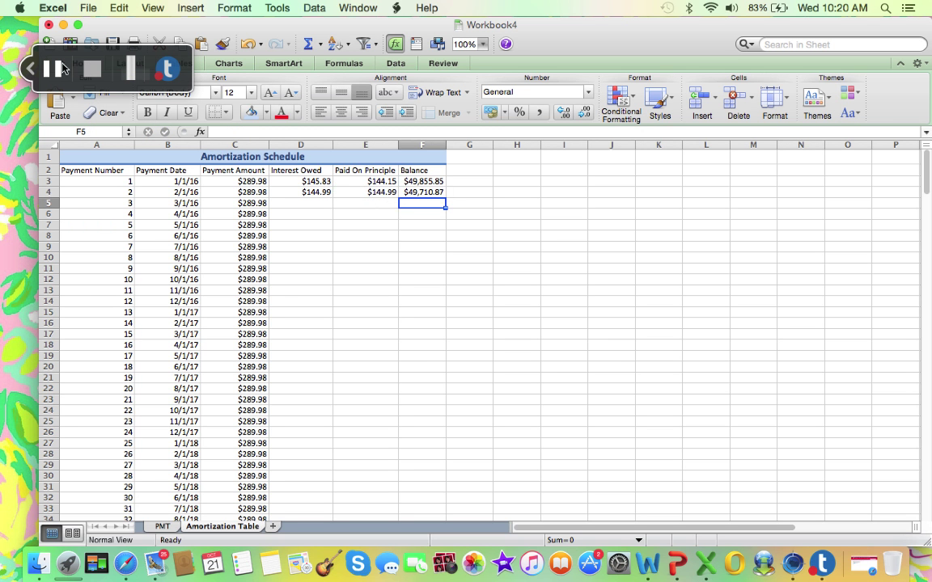
# Fill the interest, principle and balance formulas in D4:F4 down to payment 240 in row 242
pyautogui.click(326, 193)
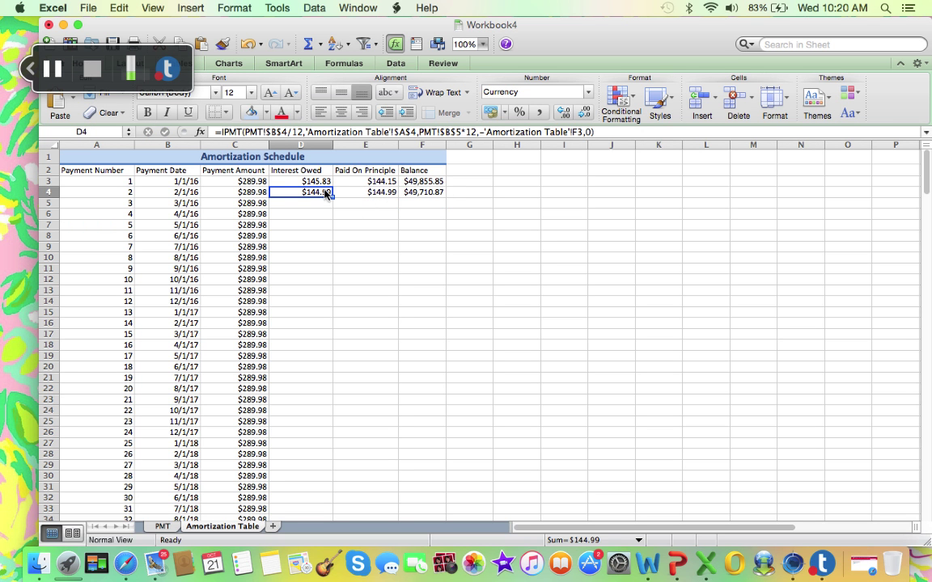
pyautogui.hotkey('shift', 'Right')
pyautogui.hotkey('shift', 'Right')
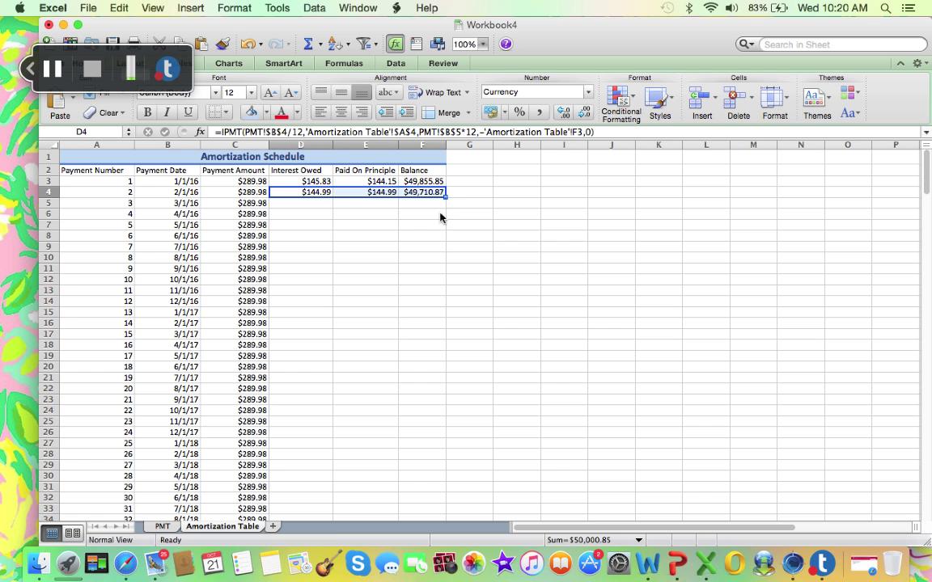
pyautogui.moveTo(446, 198); pyautogui.dragTo(445, 530)
pyautogui.moveTo(485, 579); pyautogui.dragTo(442, 288)
pyautogui.click(428, 288)
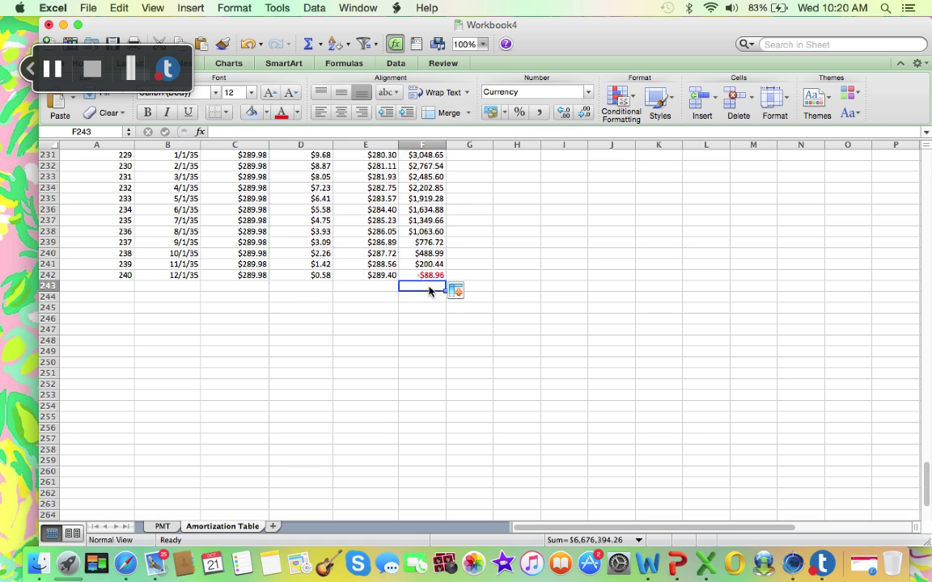
# Label the row beneath payment 240 as "Total Row" in A243
pyautogui.click(344, 63)
pyautogui.click(235, 286)
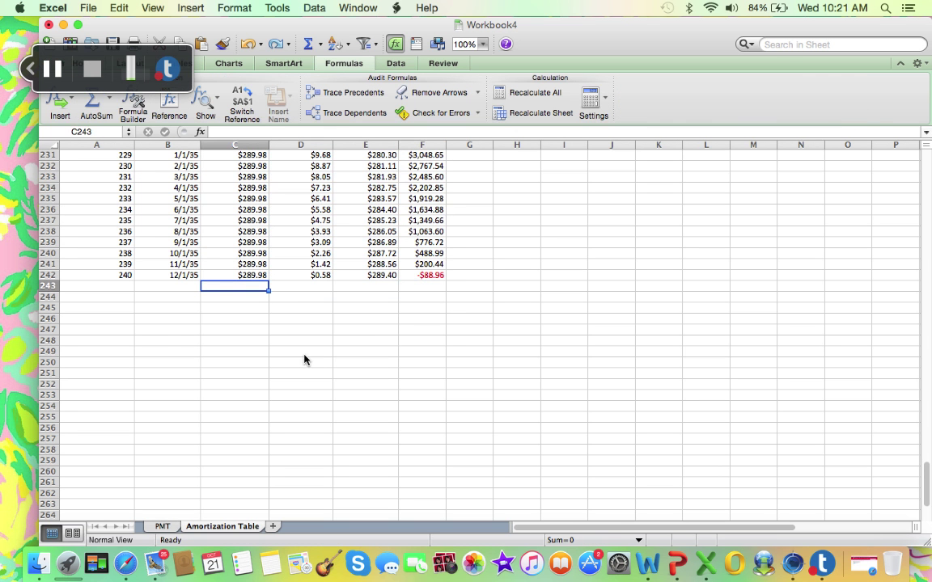
pyautogui.click(130, 289)
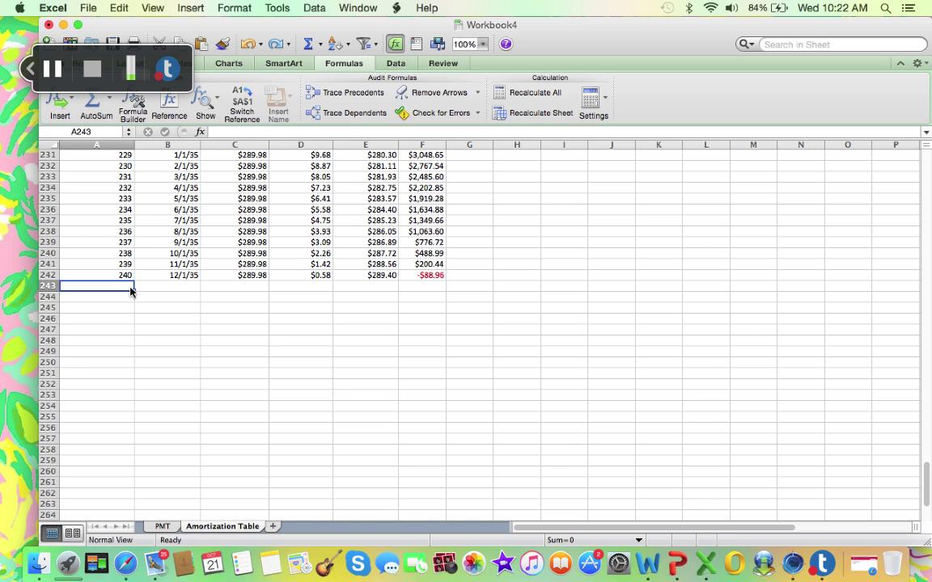
pyautogui.write('Total')
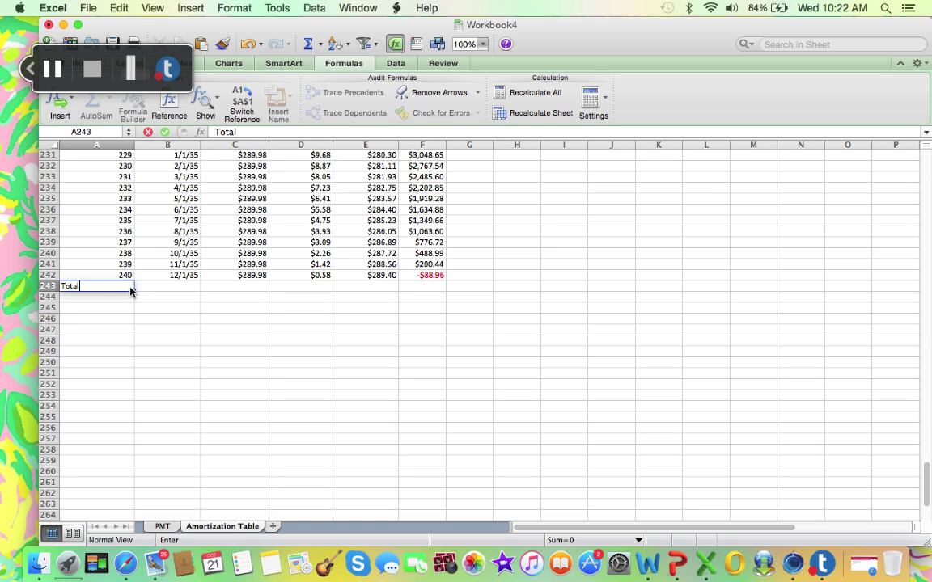
pyautogui.write(' Row')
pyautogui.press('Return')
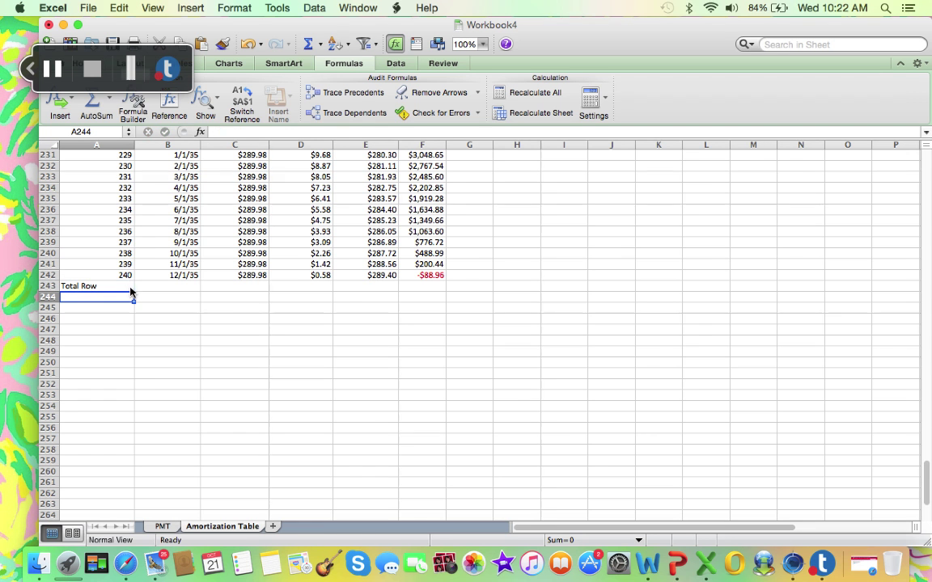
# Use AutoSum to total the payment amount, interest owed and paid on principle columns in C243, D243 and E243
pyautogui.click(257, 288)
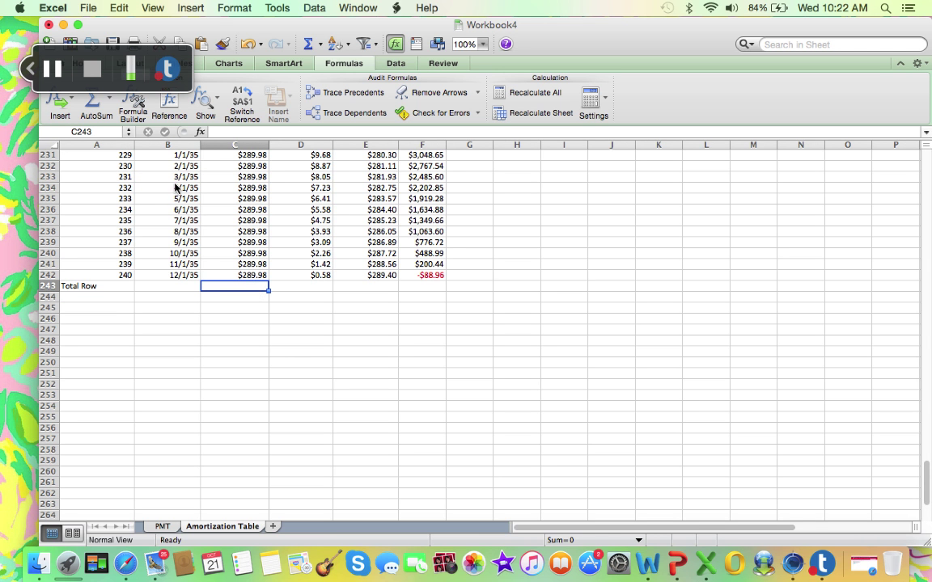
pyautogui.click(102, 105)
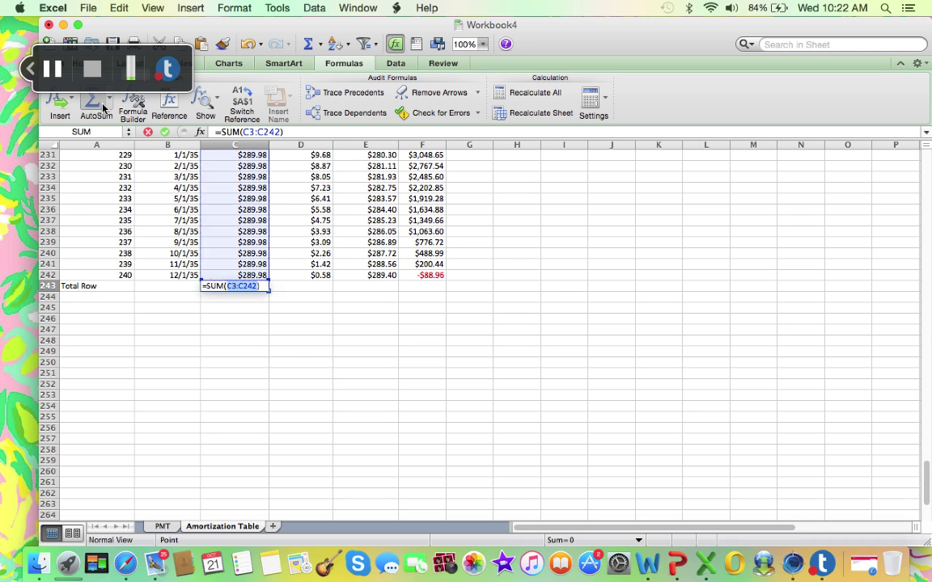
pyautogui.press('Return')
pyautogui.click(301, 287)
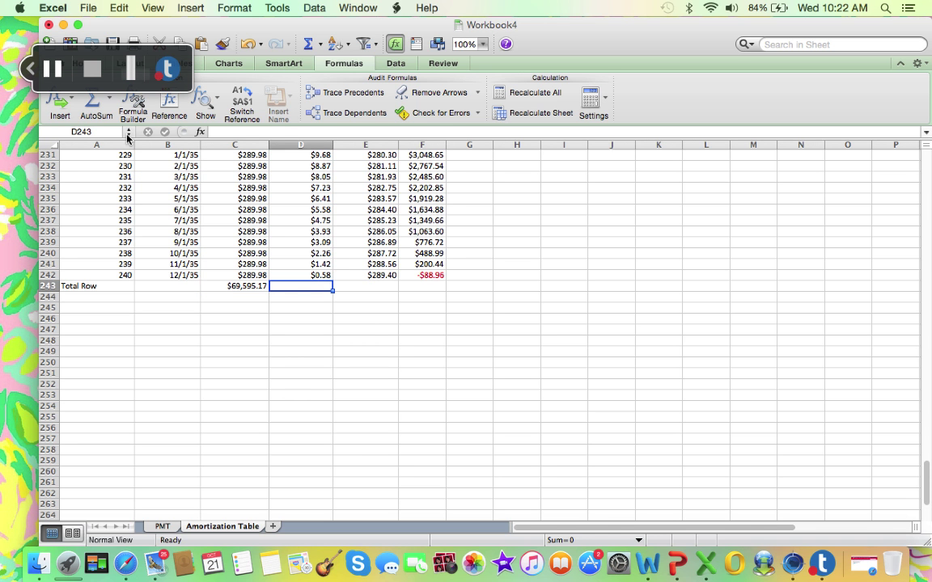
pyautogui.click(104, 112)
pyautogui.press('Return')
pyautogui.click(365, 286)
pyautogui.click(94, 102)
pyautogui.press('Return')
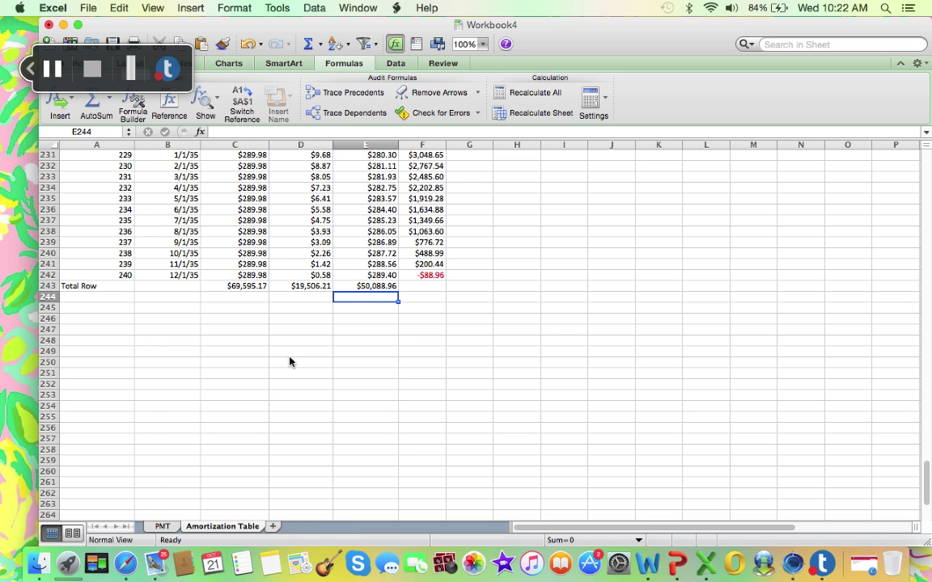
# Add a new worksheet after Amortization Table and rename it "Chart"
pyautogui.click(274, 527)
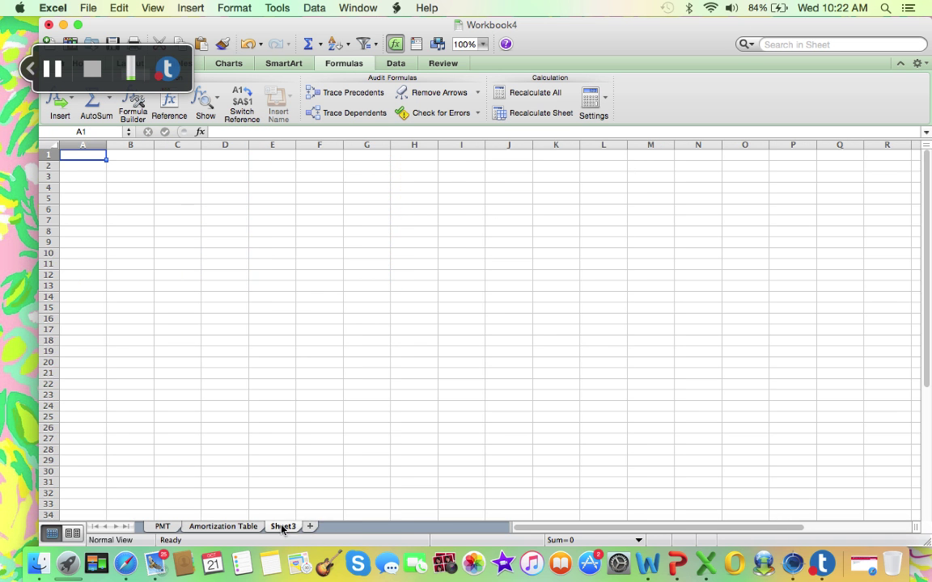
pyautogui.rightClick(294, 531)
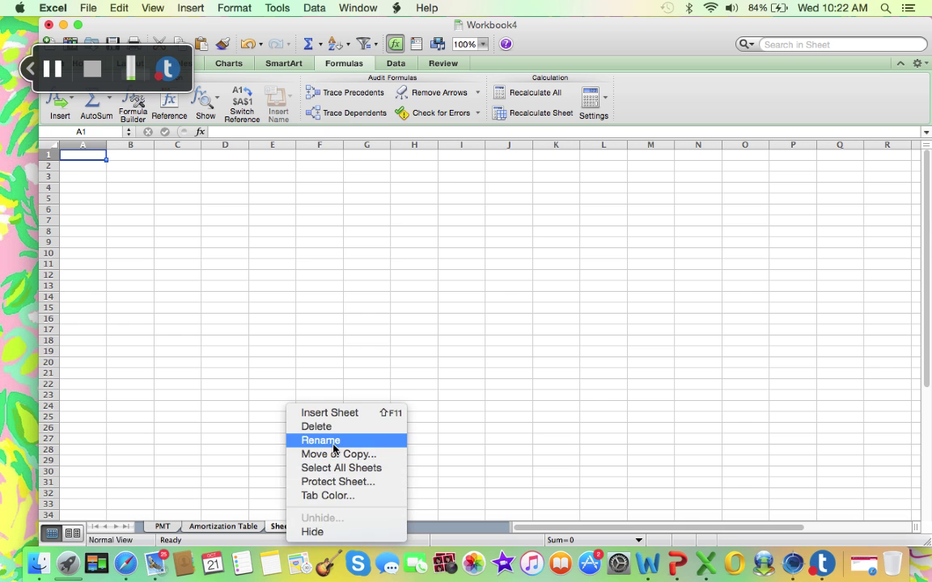
pyautogui.click(332, 442)
pyautogui.write('Chart')
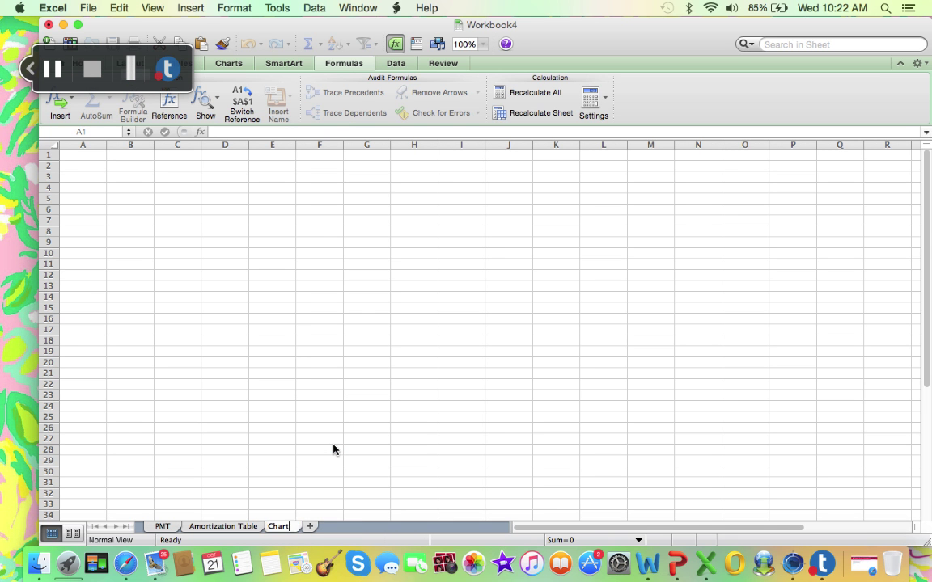
pyautogui.press('Return')
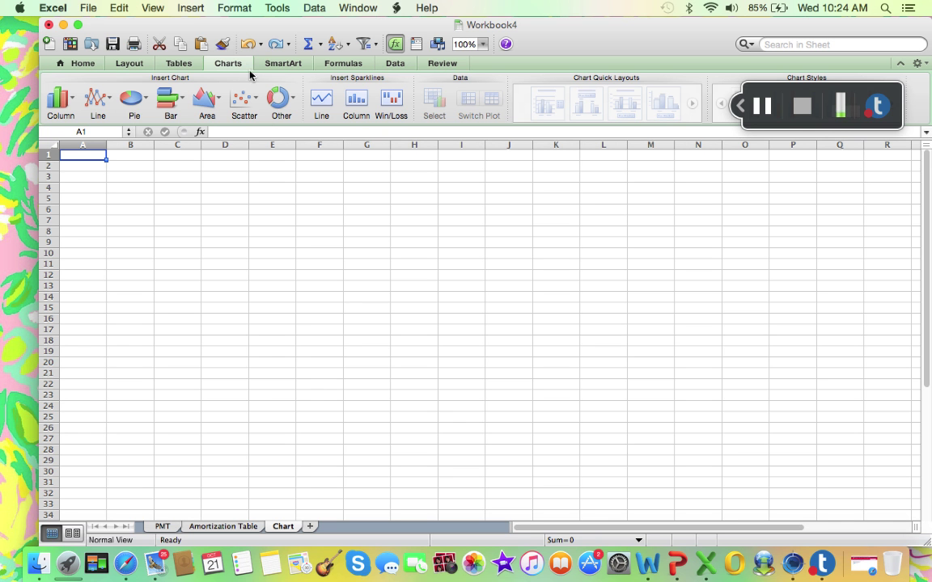
# Insert a 3-D Column chart on the Chart sheet with data range D2:E14 of Amortization Table, covering interest owed and paid on principle
pyautogui.click(61, 97)
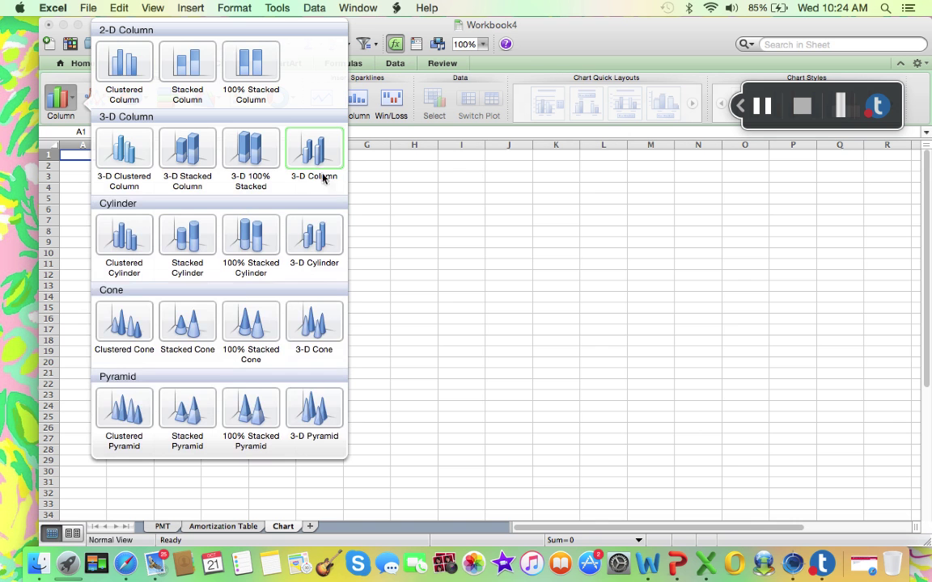
pyautogui.click(322, 154)
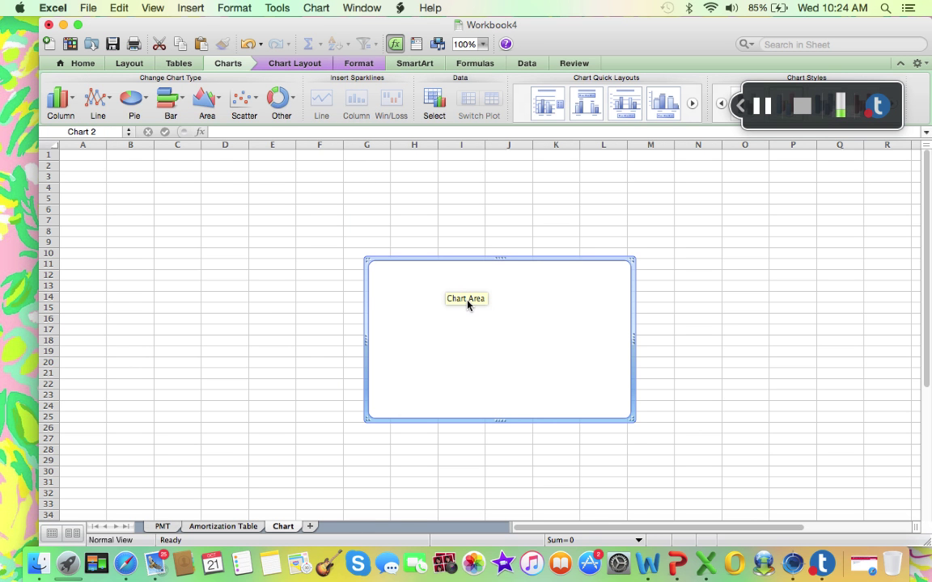
pyautogui.rightClick(499, 294)
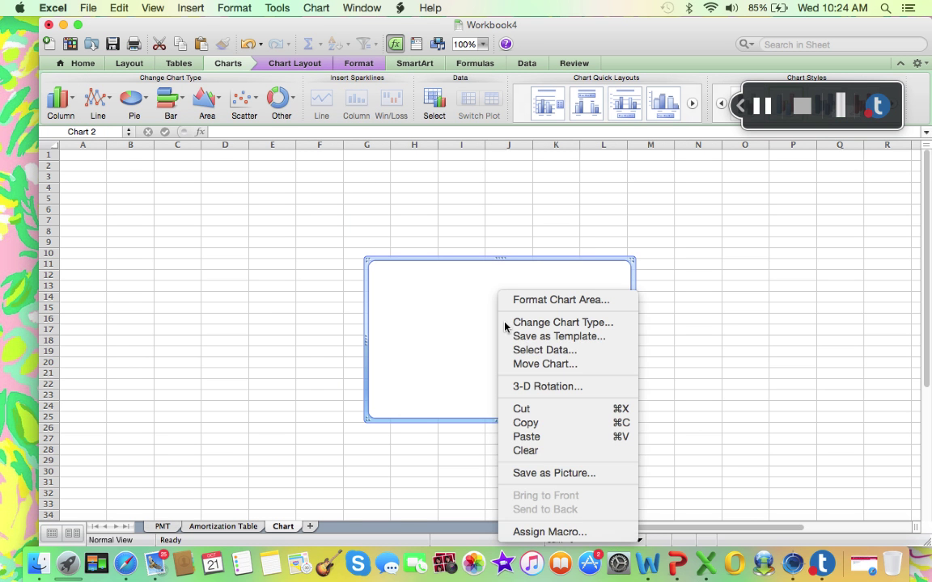
pyautogui.click(545, 356)
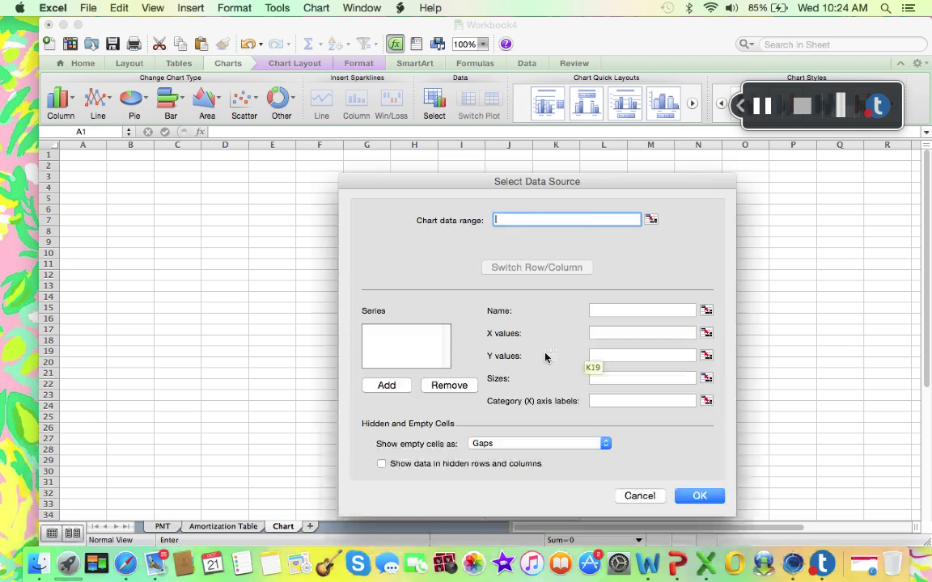
pyautogui.click(247, 531)
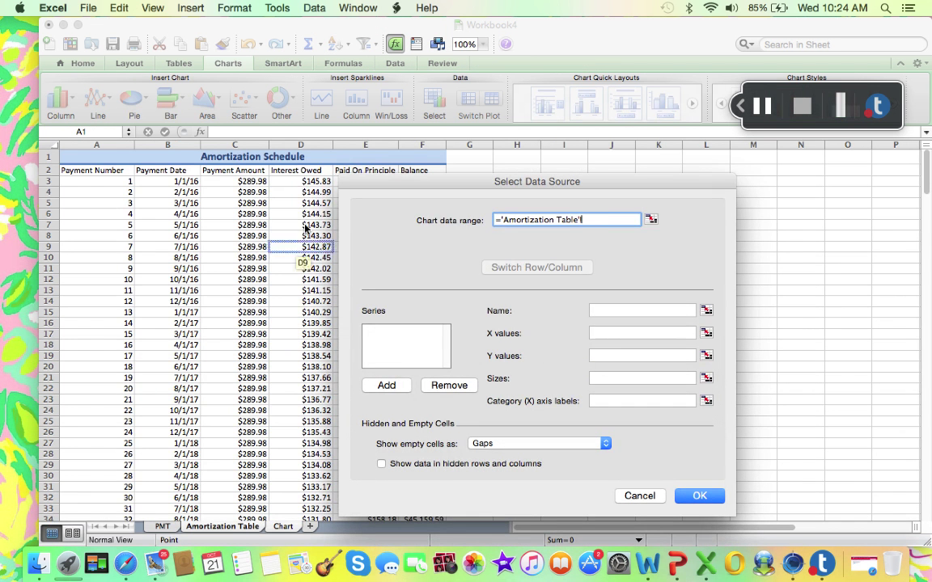
pyautogui.moveTo(306, 175); pyautogui.dragTo(378, 310)
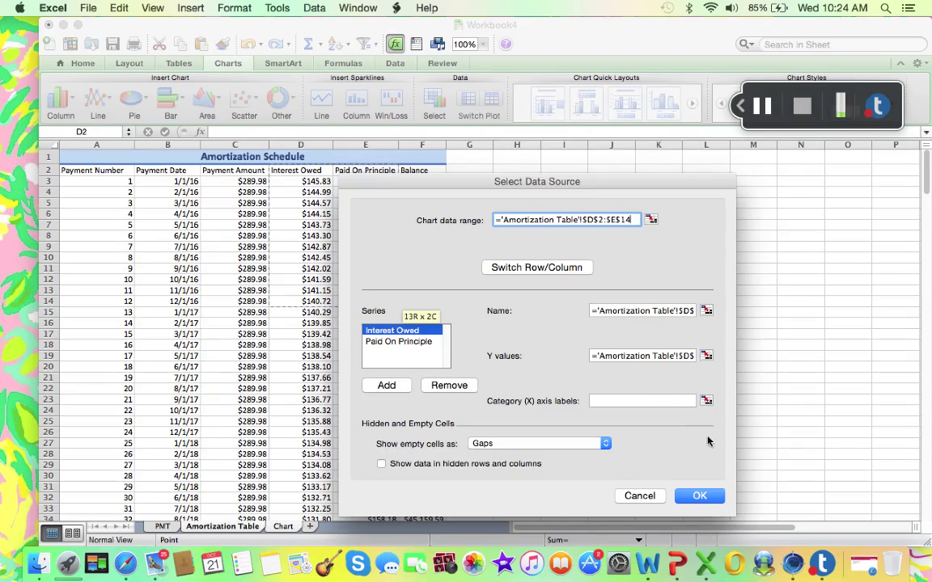
pyautogui.click(703, 496)
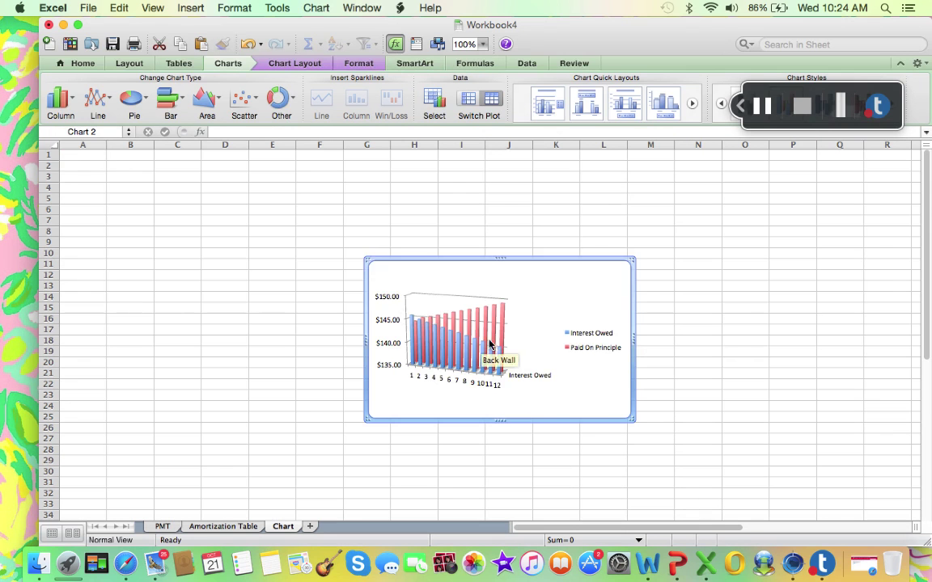
# Enlarge the chart to span from cell A1 to about N31, and deselect it
pyautogui.moveTo(377, 265); pyautogui.dragTo(71, 160)
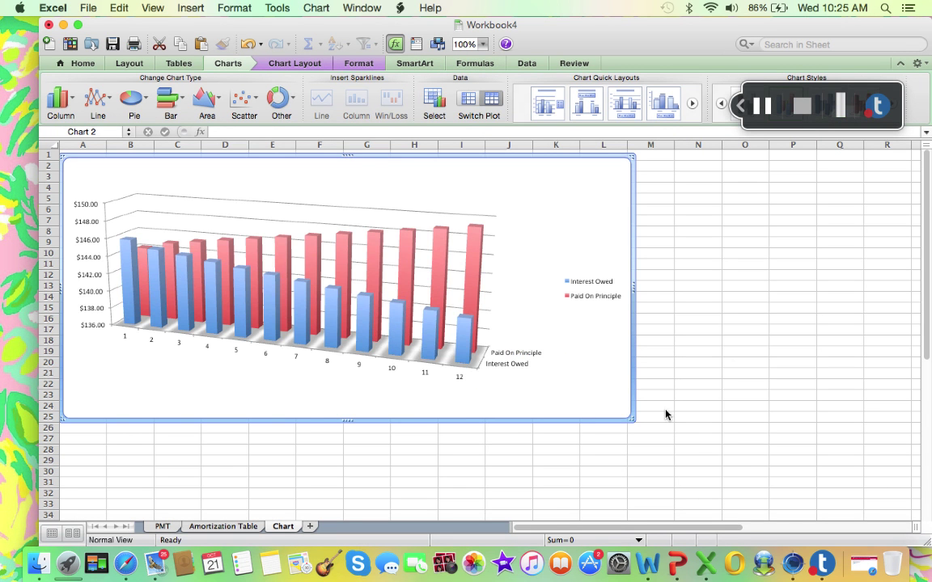
pyautogui.moveTo(639, 421); pyautogui.dragTo(713, 490)
pyautogui.click(749, 466)
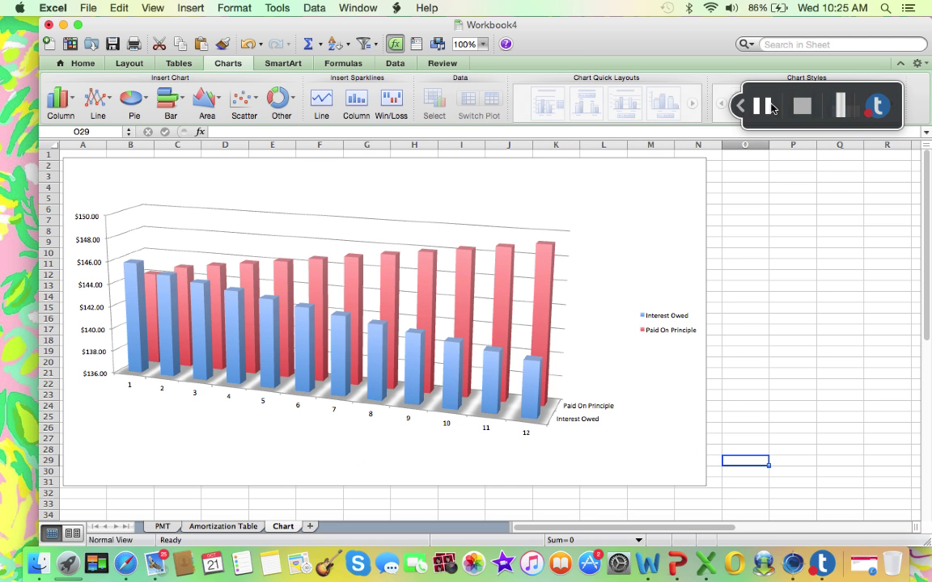